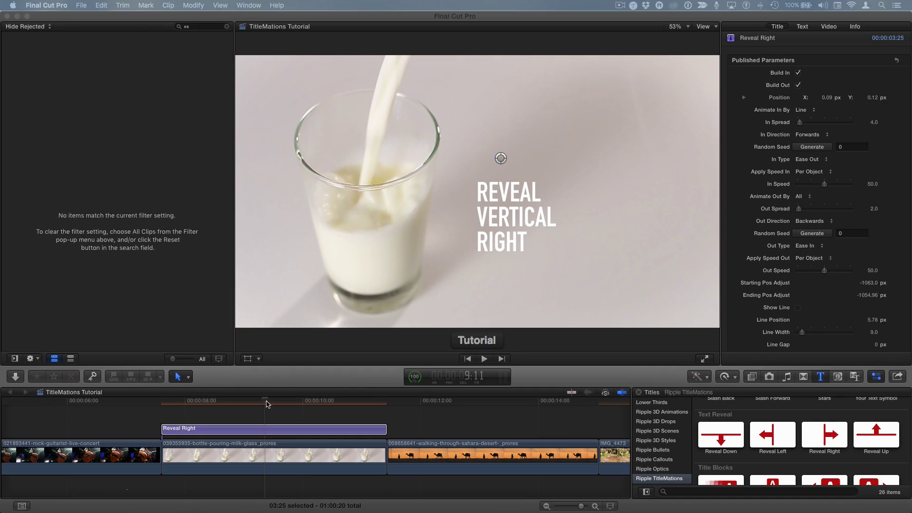
Select the Reveal Right title clip and replay its animation from the start.
left_click(267, 430)
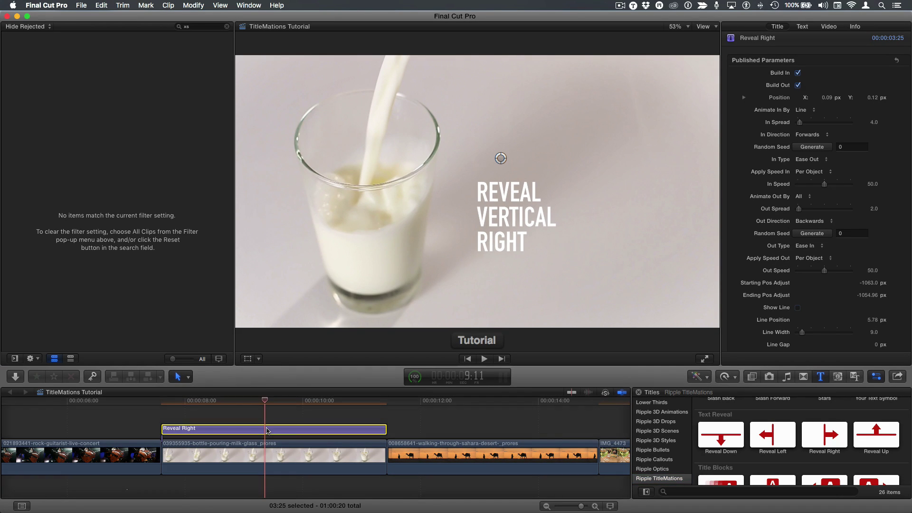
key("/")
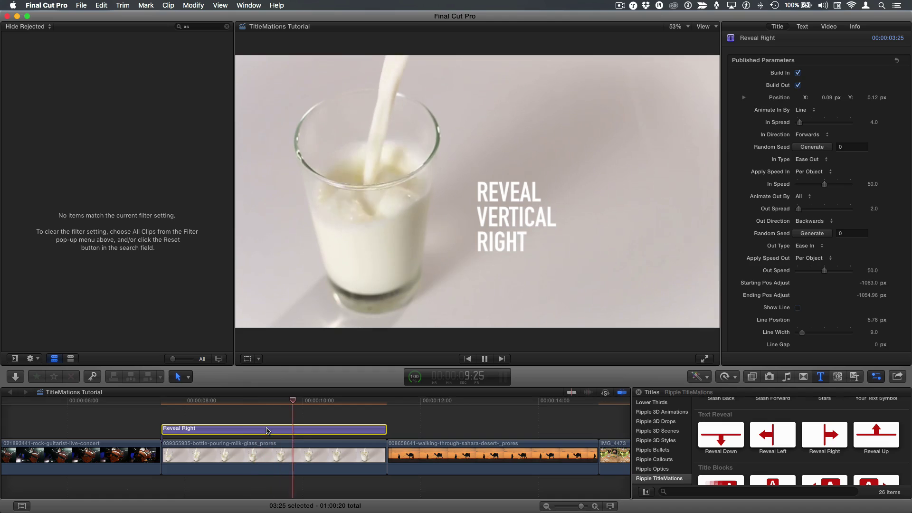
key("/")
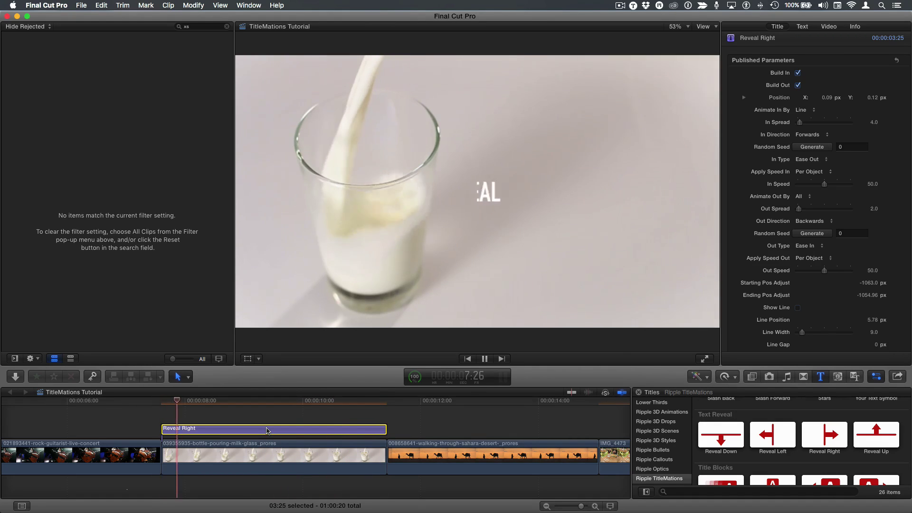
key("space")
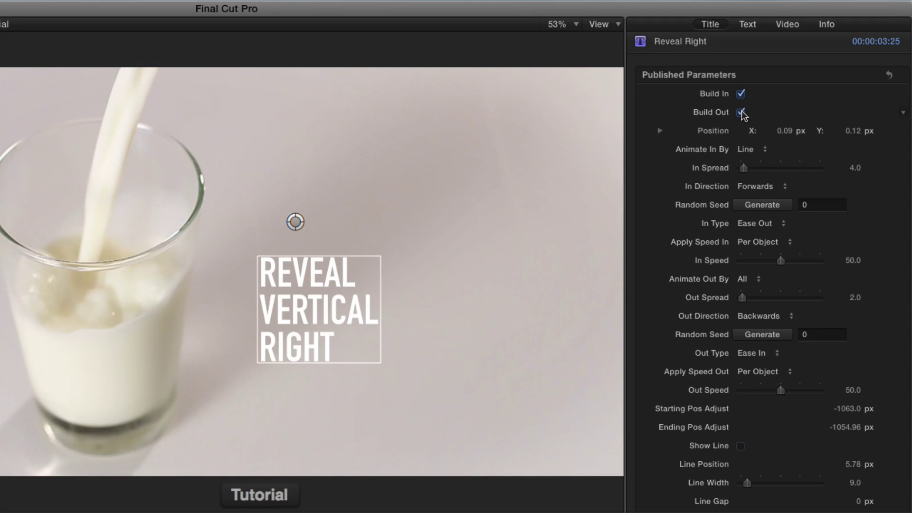
Toggle Build Out off and back on, then nudge the title to X 0.12, Y 0.18.
left_click(741, 113)
left_click(742, 112)
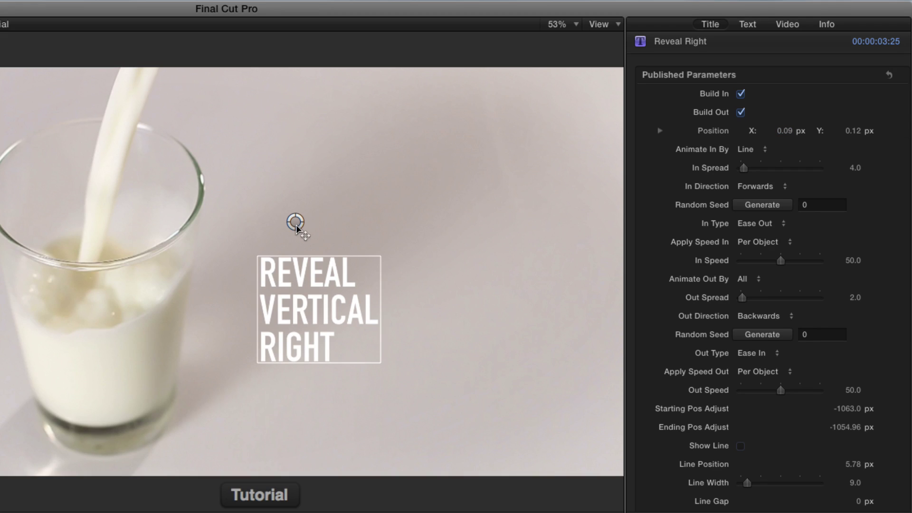
left_click_drag(301, 221, 310, 199)
Keep Animate In By set to Line and preview the build-in.
left_click(711, 24)
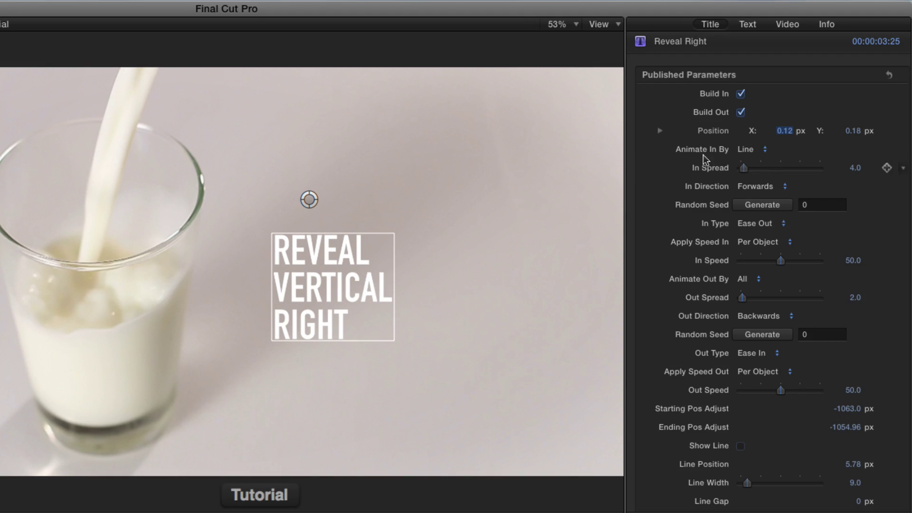
left_click(764, 150)
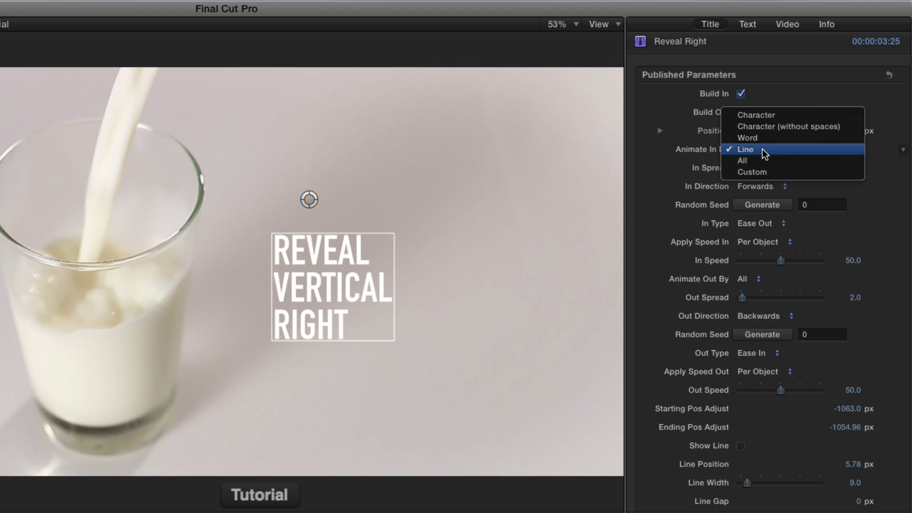
left_click(762, 149)
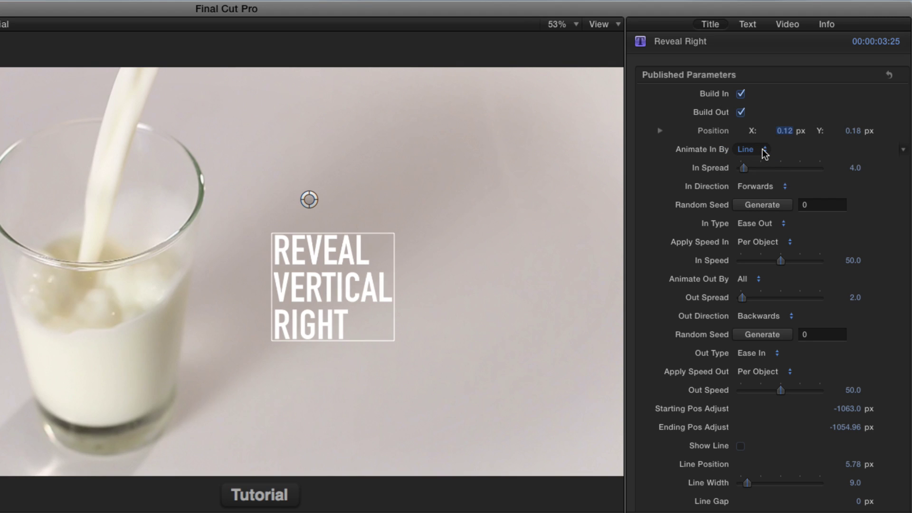
key("space")
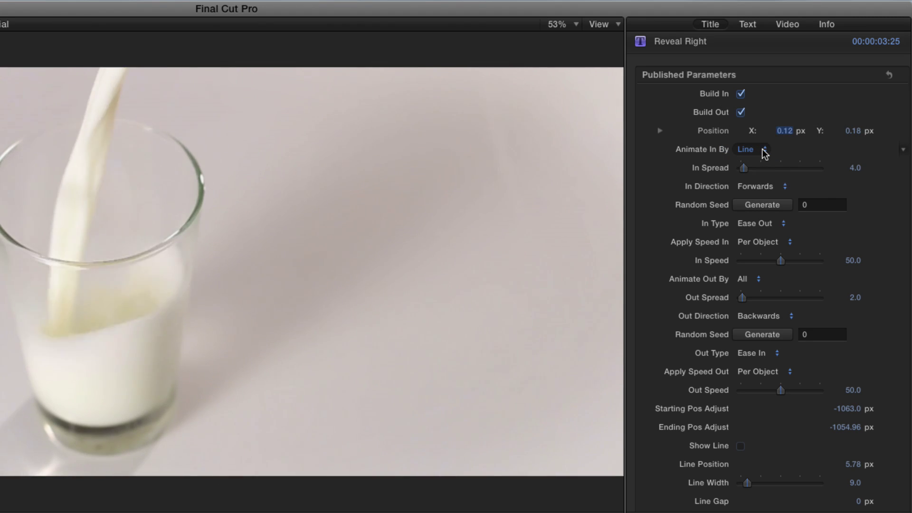
key("space")
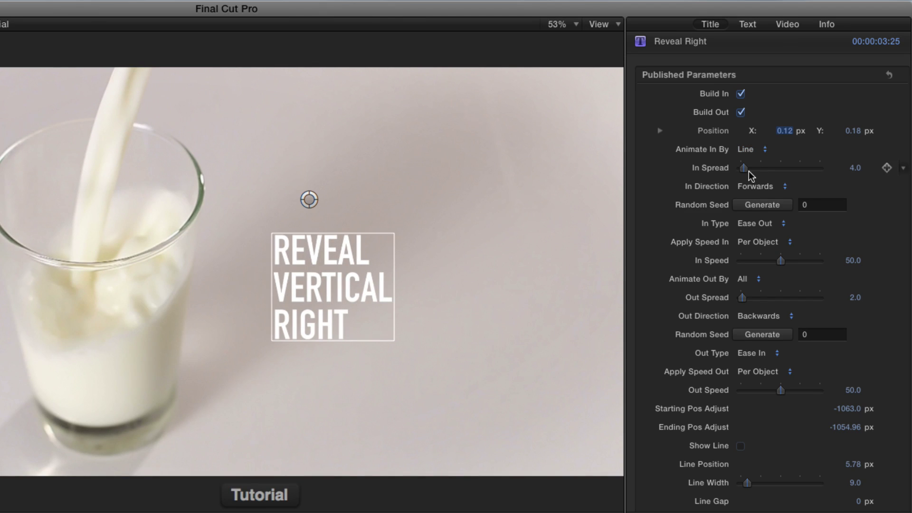
Try In Spread values of 1.0 and 5.0, previewing the build-in after each.
left_click(855, 170)
type("1")
key("Return")
key("space")
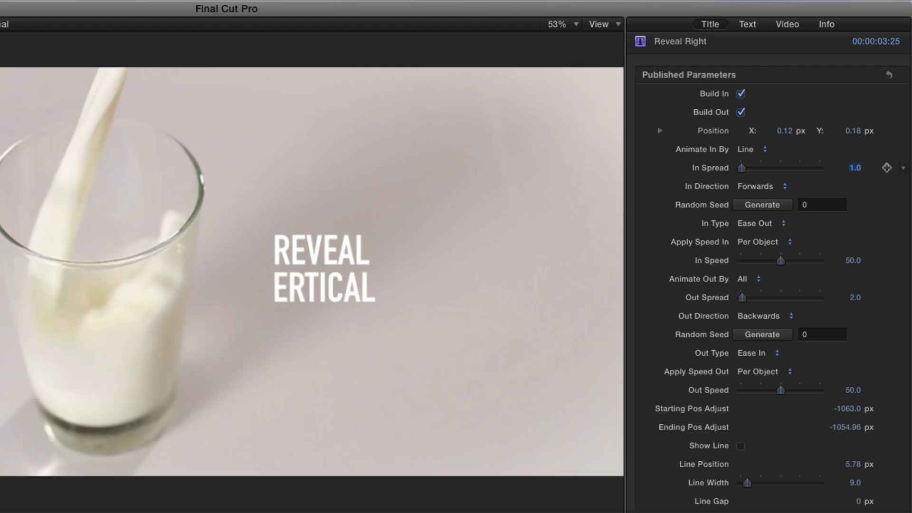
key("space")
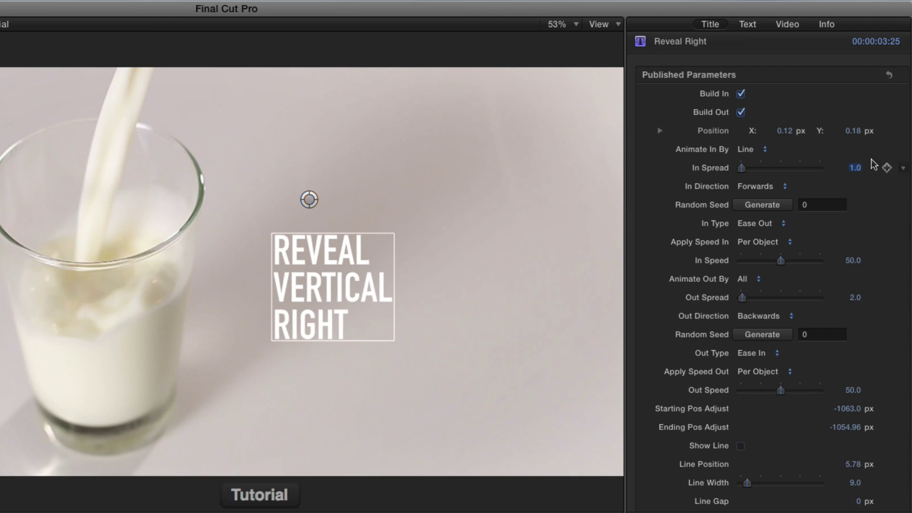
left_click(857, 171)
type("5")
key("Return")
key("space")
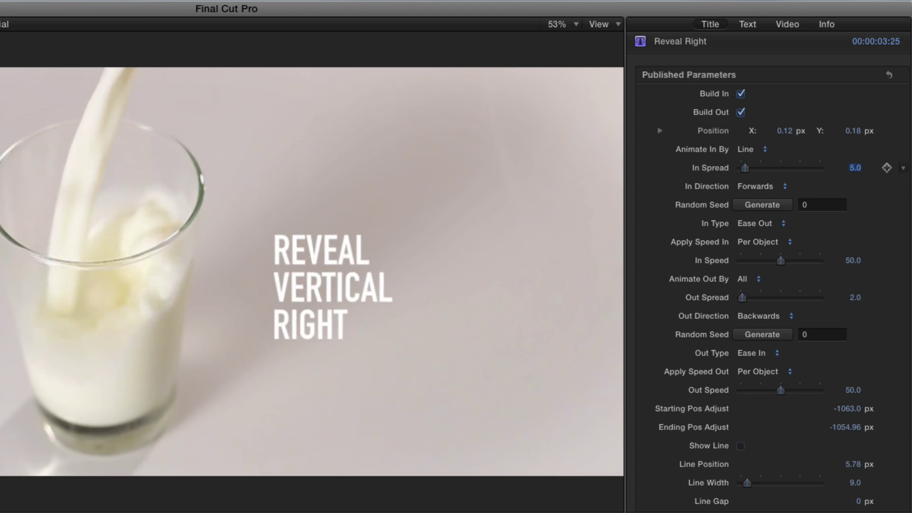
key("space")
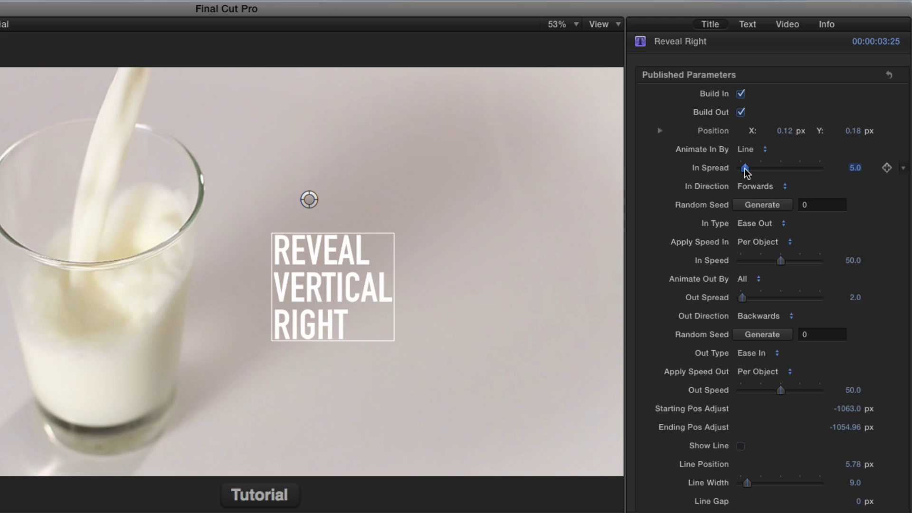
Drop In Spread to 0 for a preview, then settle it back at 1.0.
left_click_drag(745, 168, 724, 172)
key("space")
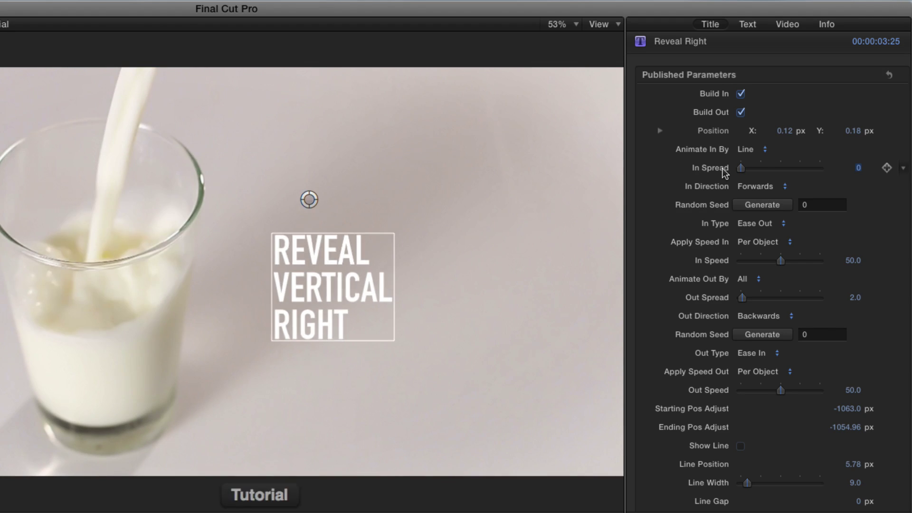
key("space")
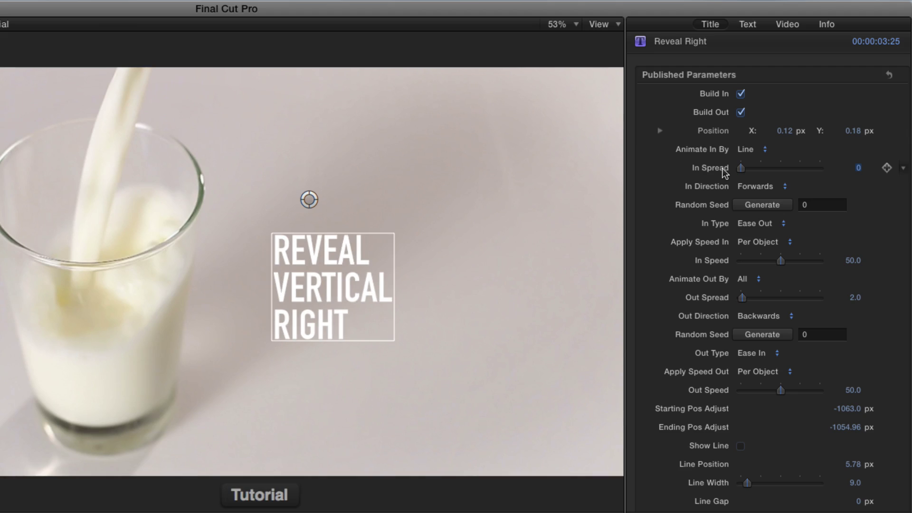
type("1")
key("Return")
Animate the title in by Character, preview at In Spread 0, then raise it to 5.0.
left_click(751, 150)
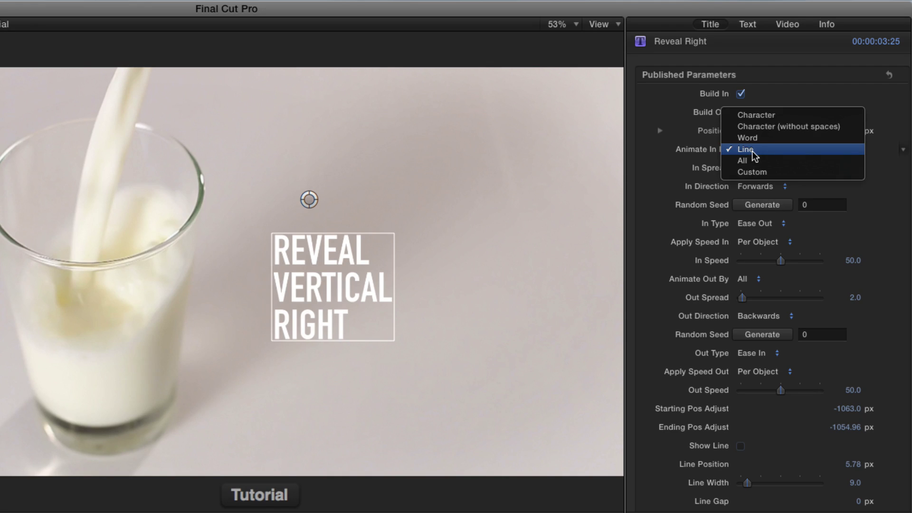
left_click(756, 116)
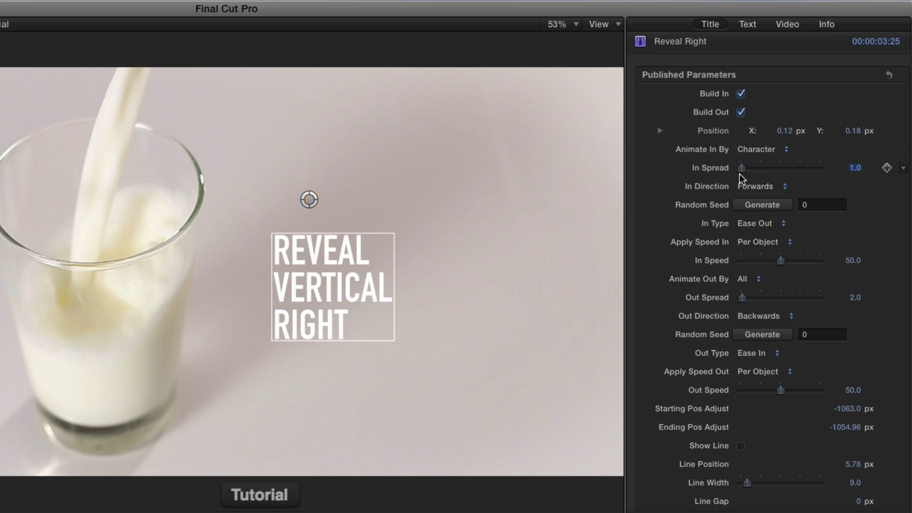
left_click_drag(742, 170, 723, 170)
key("/")
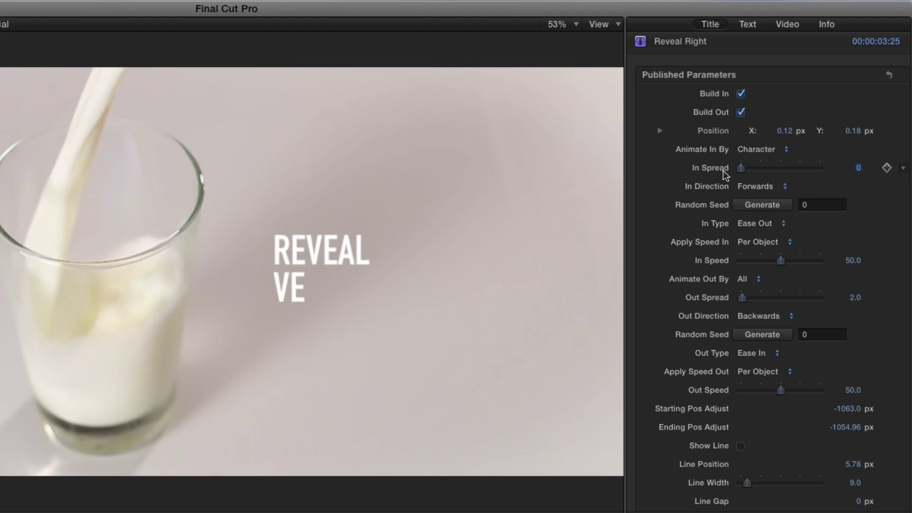
key("space")
left_click_drag(741, 167, 745, 168)
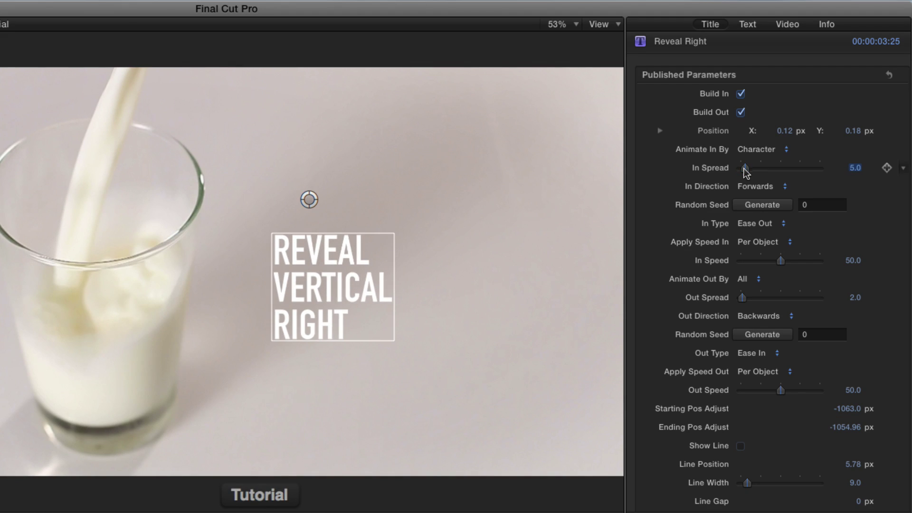
Preview In Direction Backwards, then return the build-in direction to Forwards.
left_click(760, 187)
left_click(759, 199)
key("space")
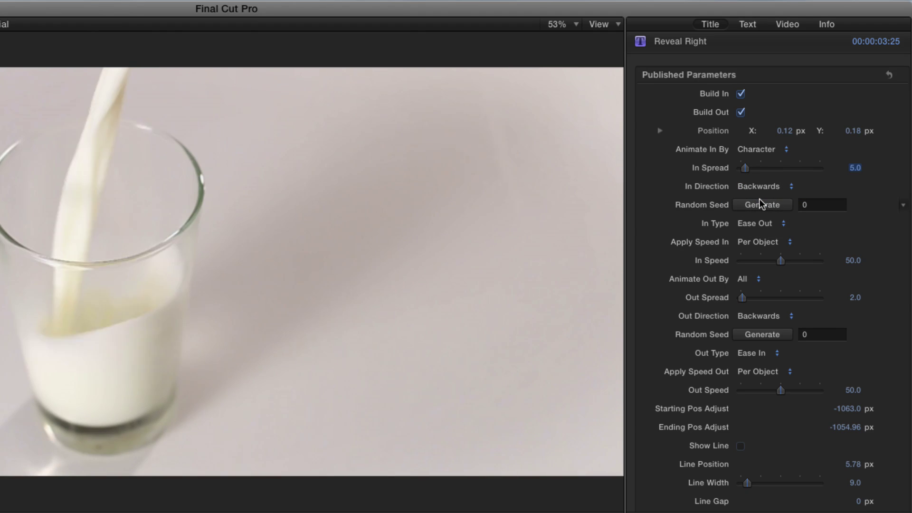
key("space")
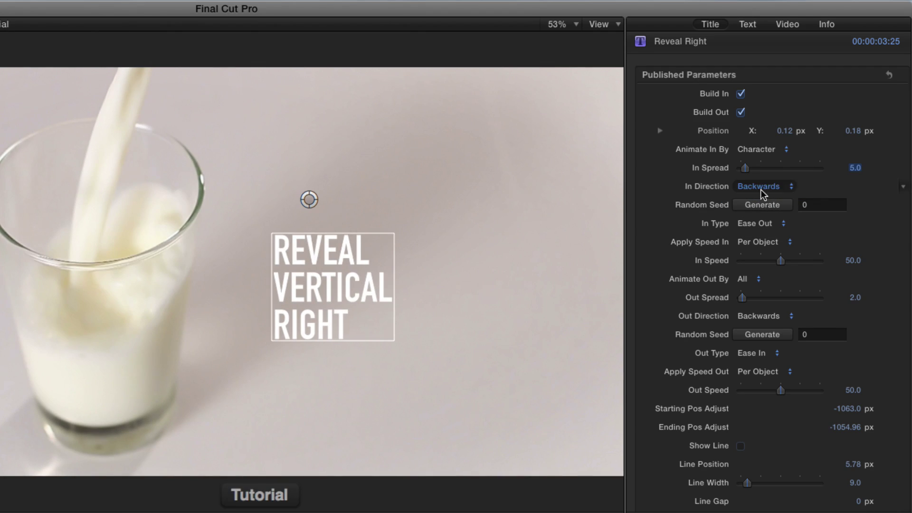
left_click(761, 188)
left_click(719, 150)
Set In Direction to Random and Animate In By to Word.
left_click(757, 186)
left_click(759, 232)
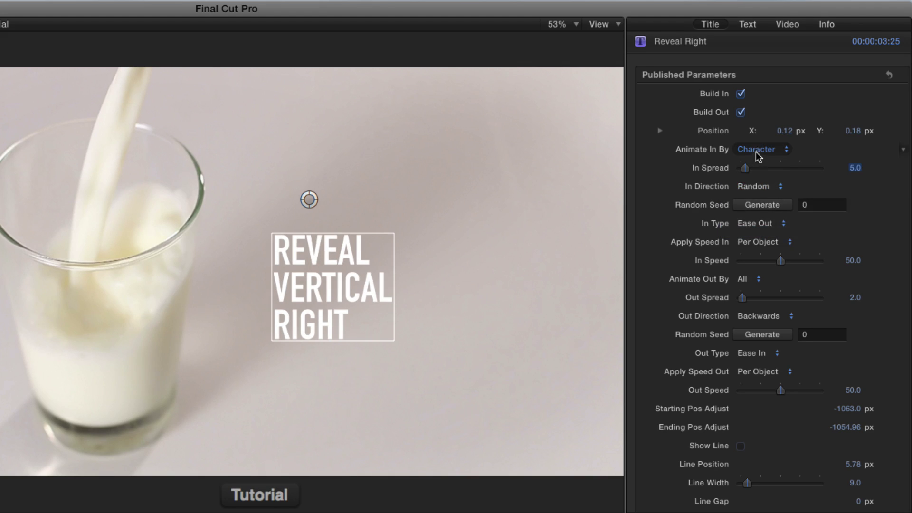
left_click(756, 150)
left_click(756, 173)
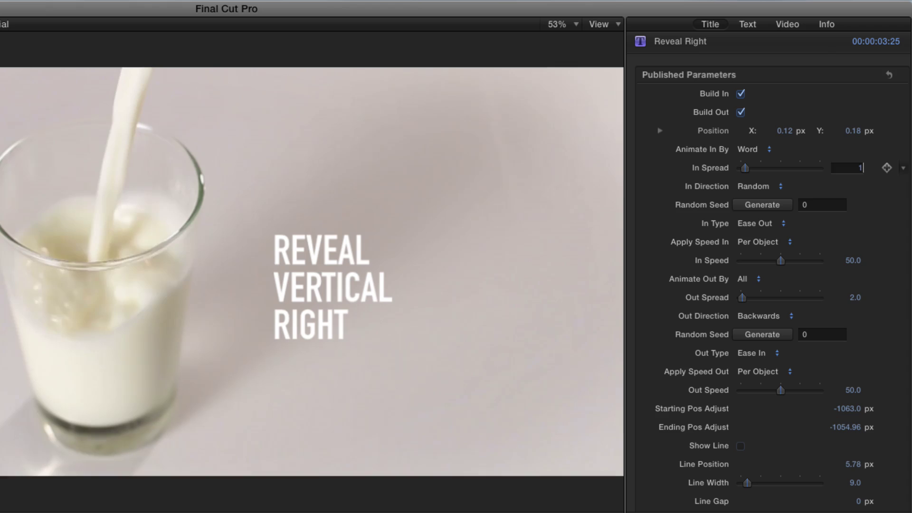
Enter In Spread 1.0, generate a new Random Seed (512074472), and preview the build-in.
type("1")
key("Return")
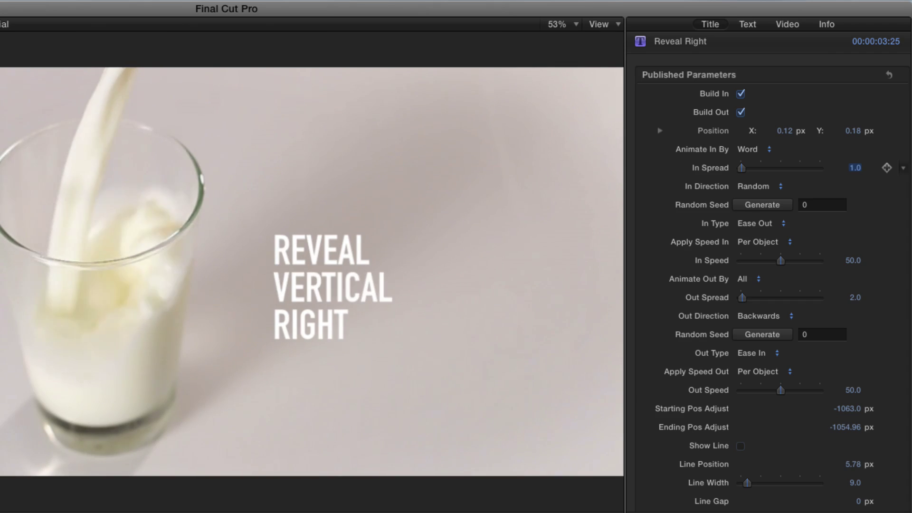
key("space")
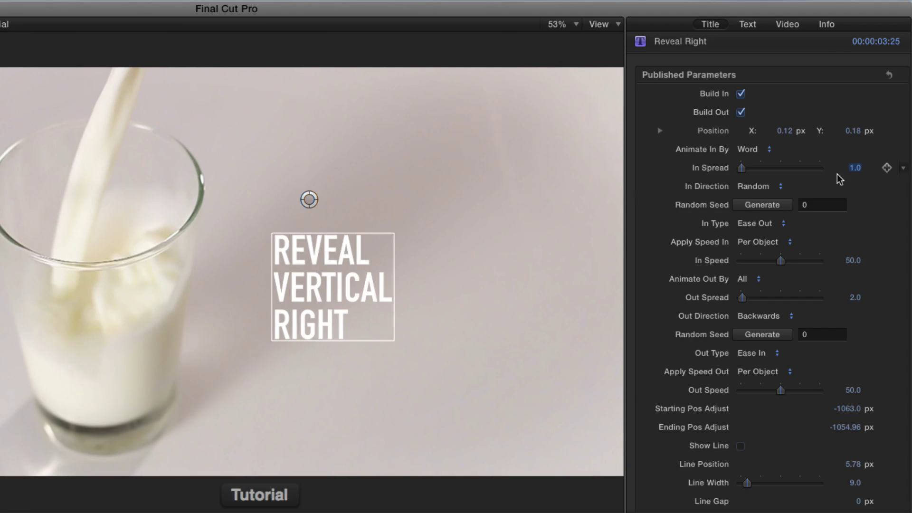
left_click(766, 206)
key("space")
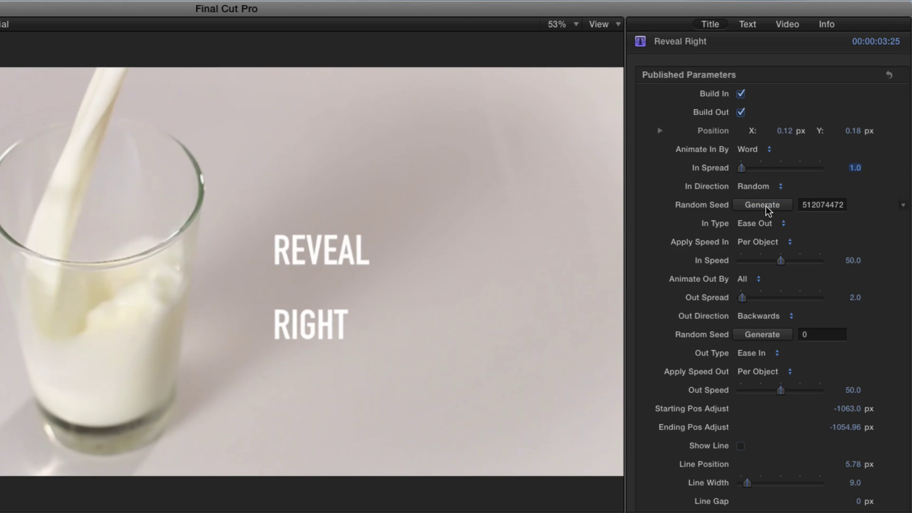
key("space")
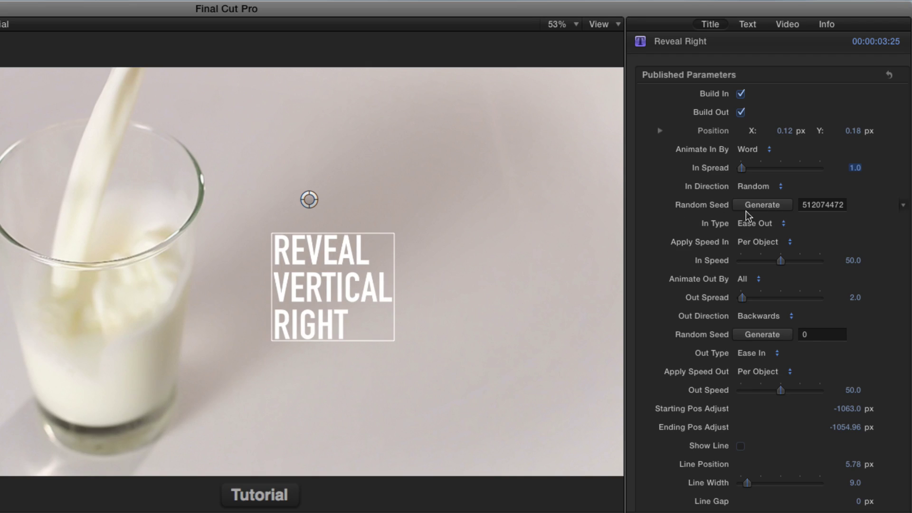
left_click(750, 151)
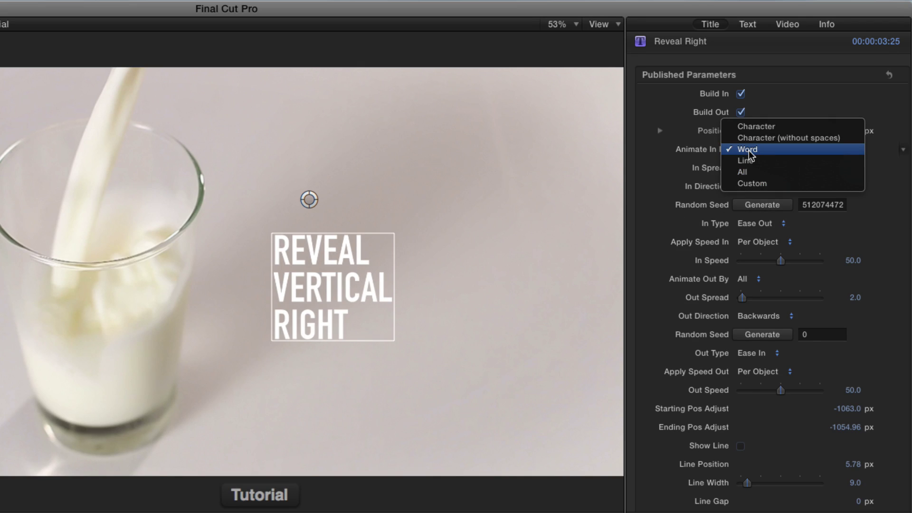
Keep Word build-in, set In Direction to Forwards, leaving Ease Out and Per Object speed.
left_click(750, 151)
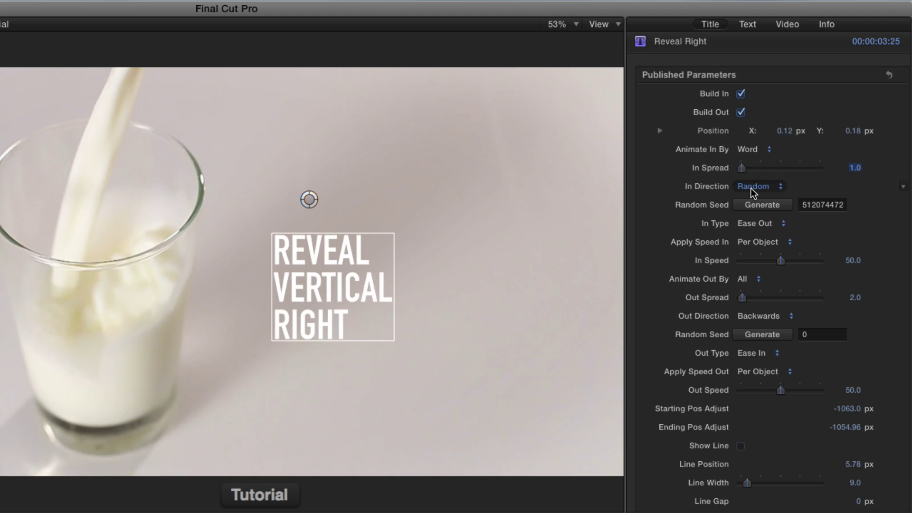
left_click(752, 187)
left_click(756, 141)
left_click(772, 227)
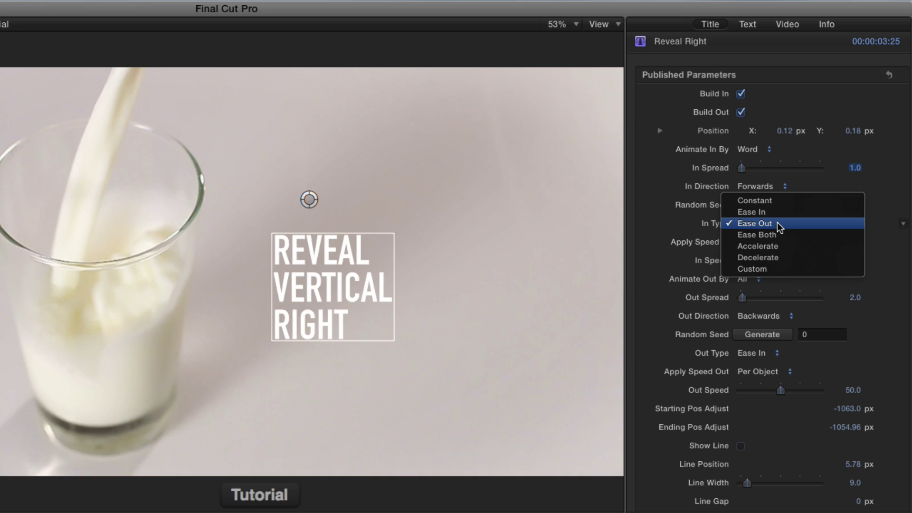
left_click(777, 222)
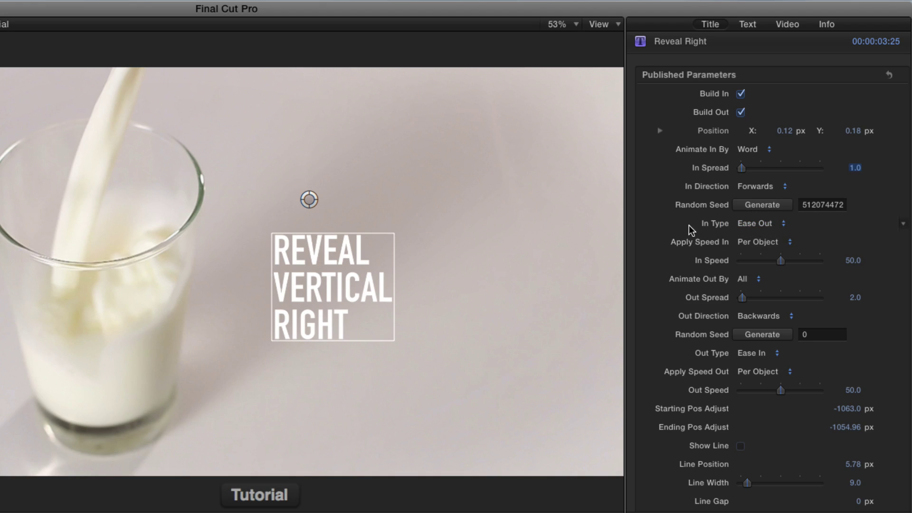
left_click(764, 240)
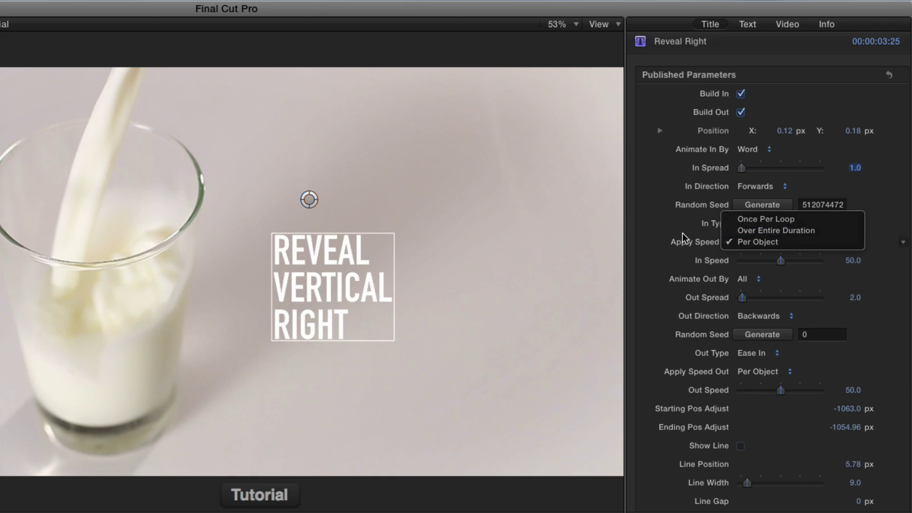
left_click(758, 242)
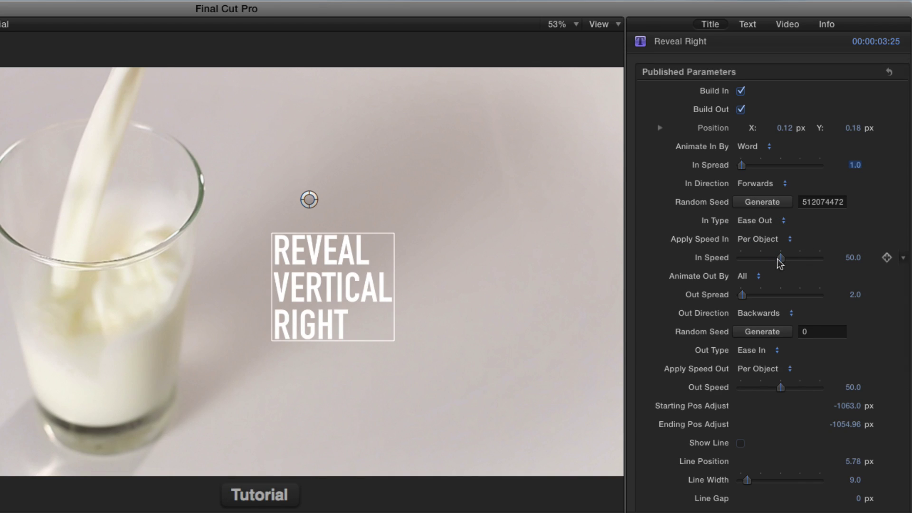
Preview the build-in with In Speed at 0, then set In Speed to 25.0.
left_click_drag(780, 258, 745, 259)
key("space")
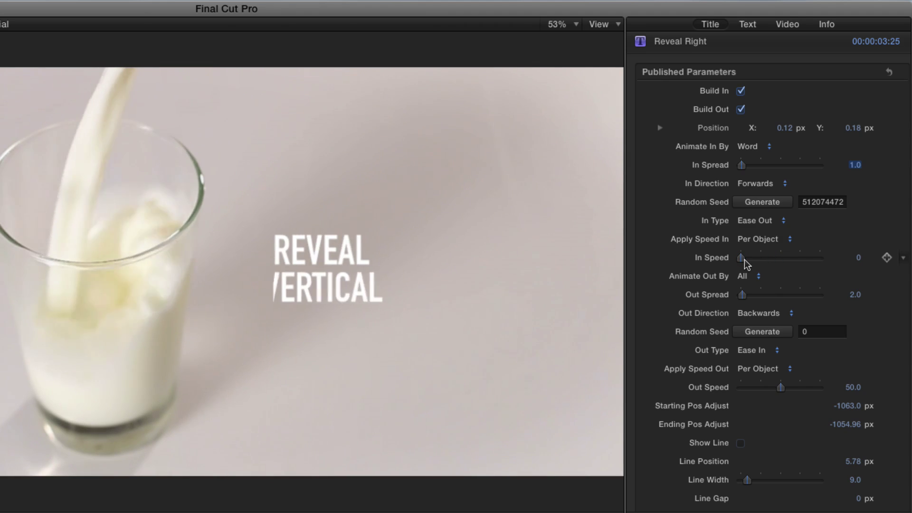
key("space")
mouse_move(745, 259)
left_mouse_down()
mouse_move(833, 259)
mouse_move(761, 259)
left_mouse_up()
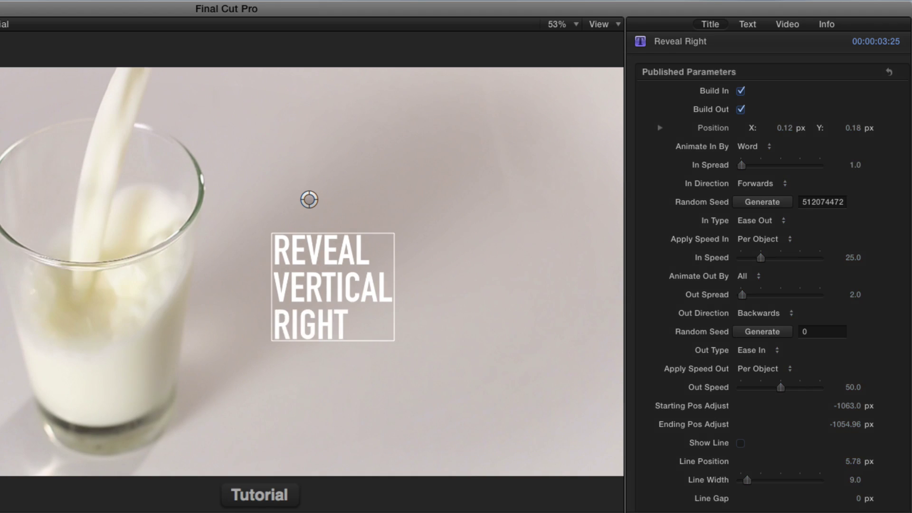
Retype the title in the viewer as 'HERE IS A LONG LINE OF TEXT' and preview it.
double_click(310, 280)
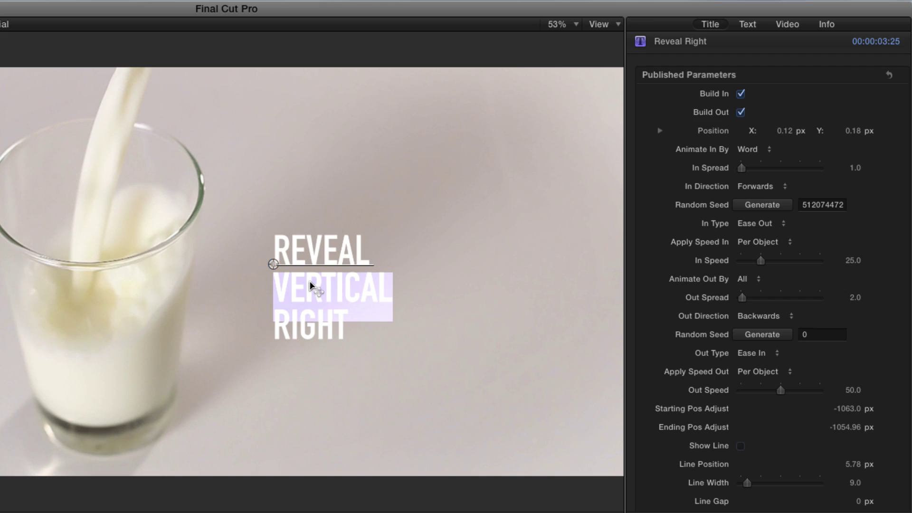
triple_click(307, 244)
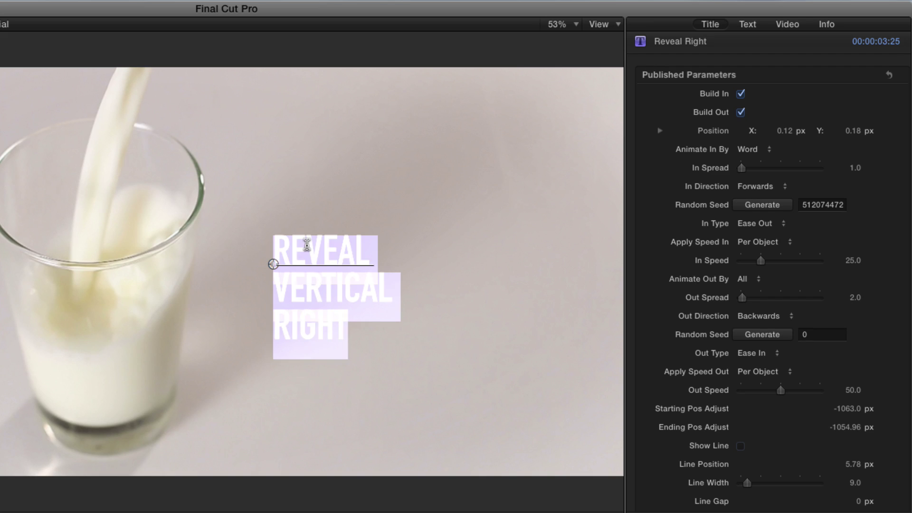
type("HERE IS")
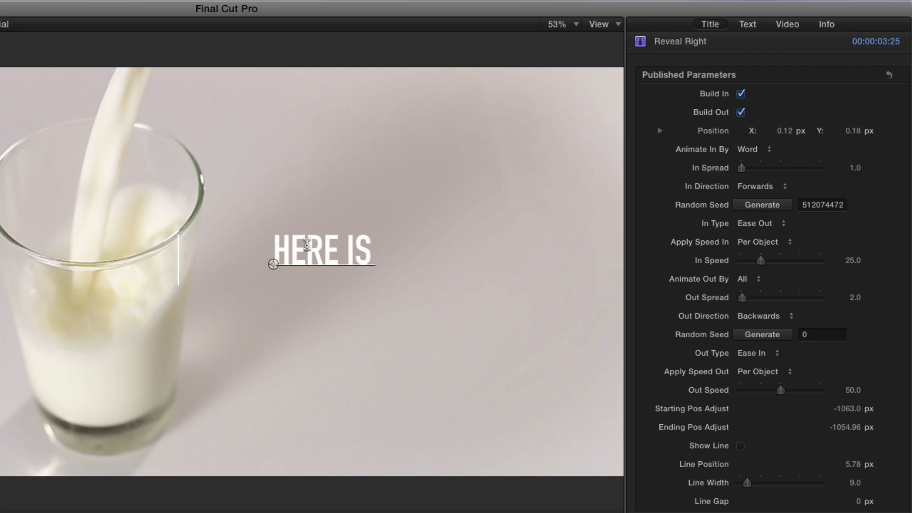
type(" A LON")
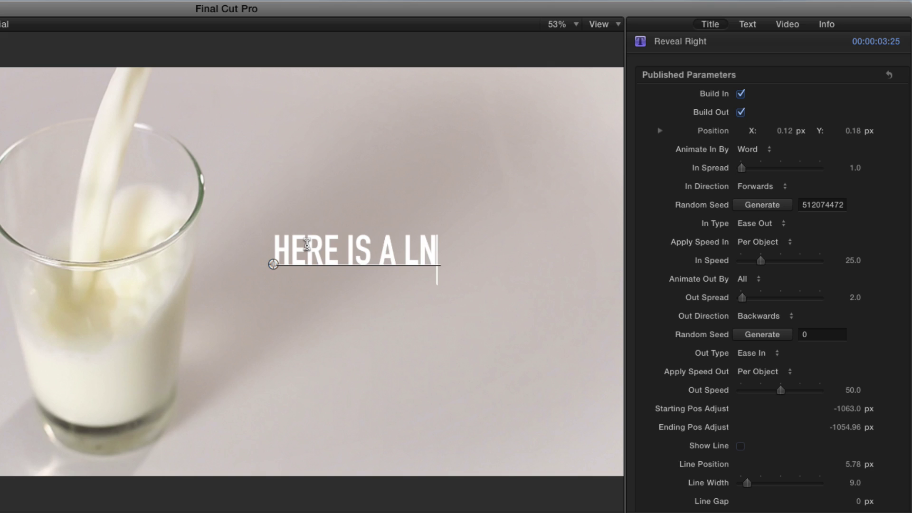
type("G LINE")
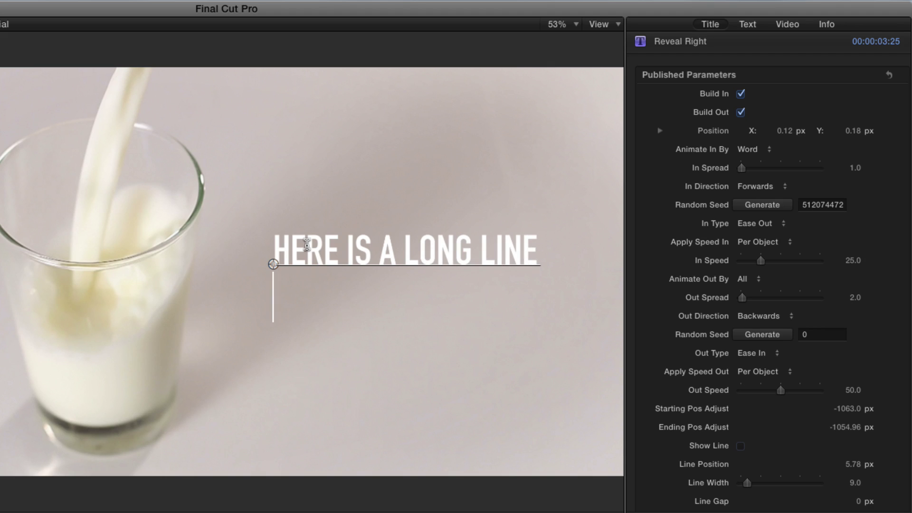
type(" OF TEXT")
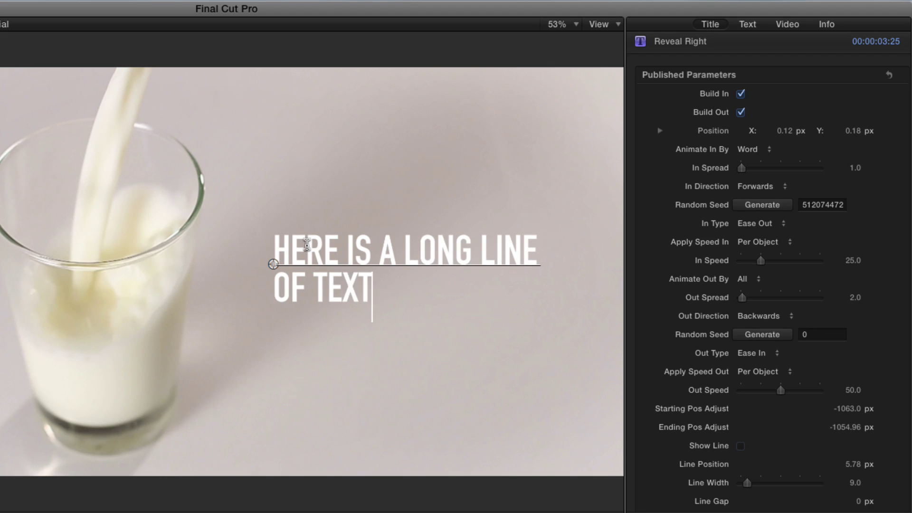
key("Escape")
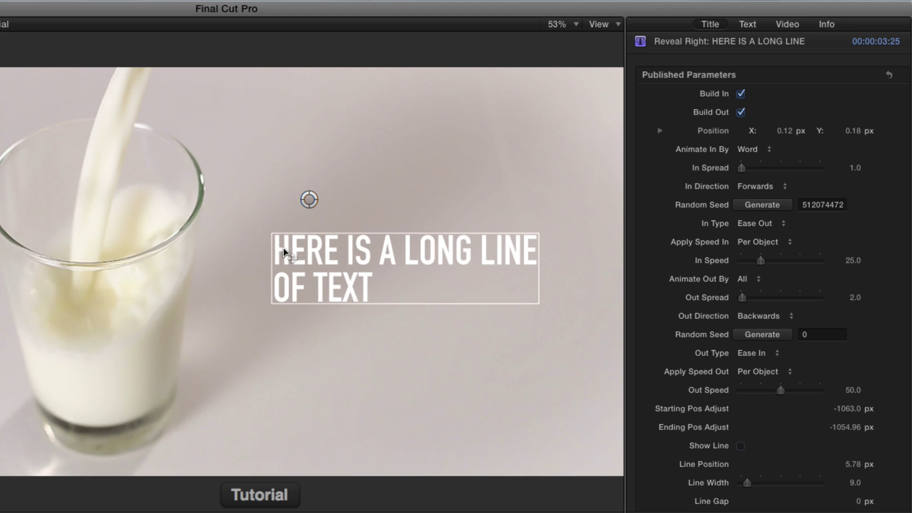
key("space")
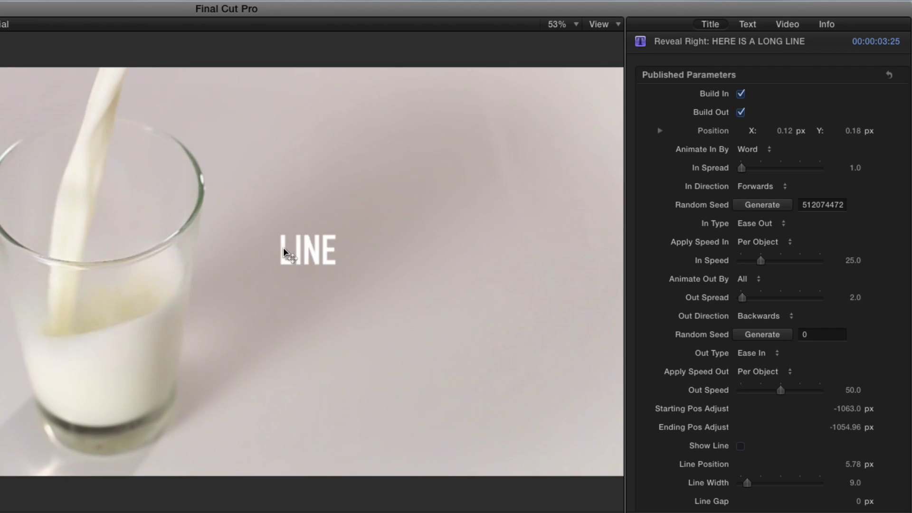
key("space")
Set Animate In By to Line, preview it, and return to the title clip's start.
left_click(760, 150)
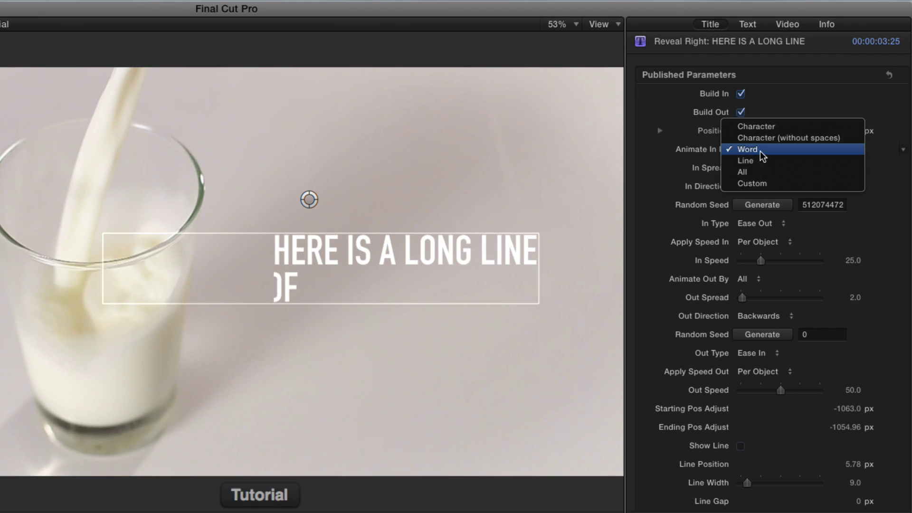
left_click(760, 161)
key("space")
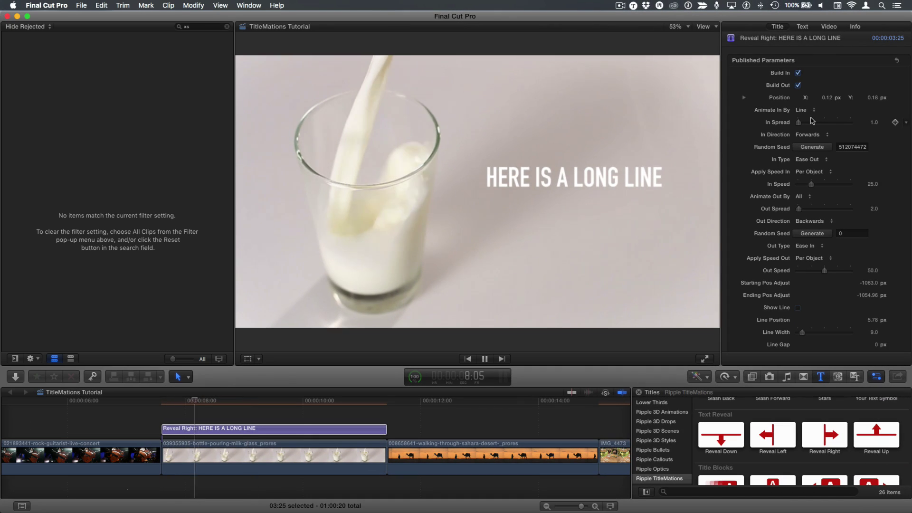
key("space")
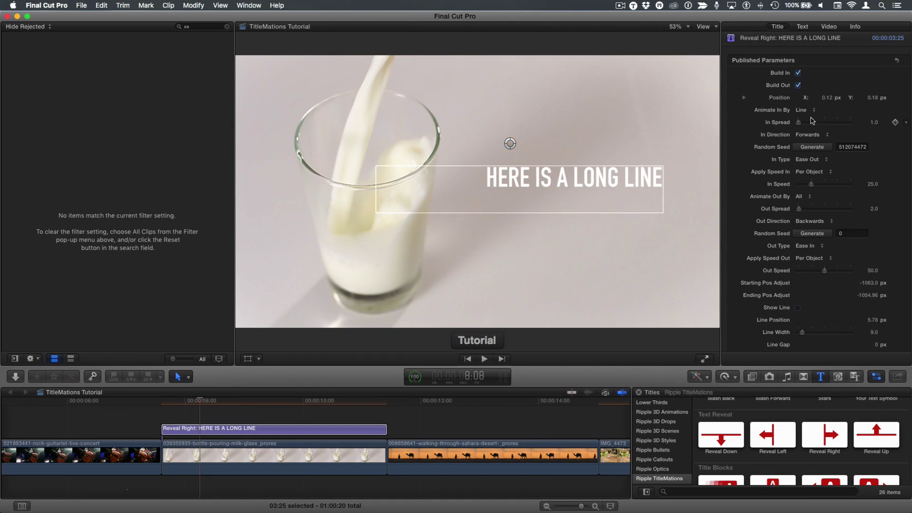
key("Up")
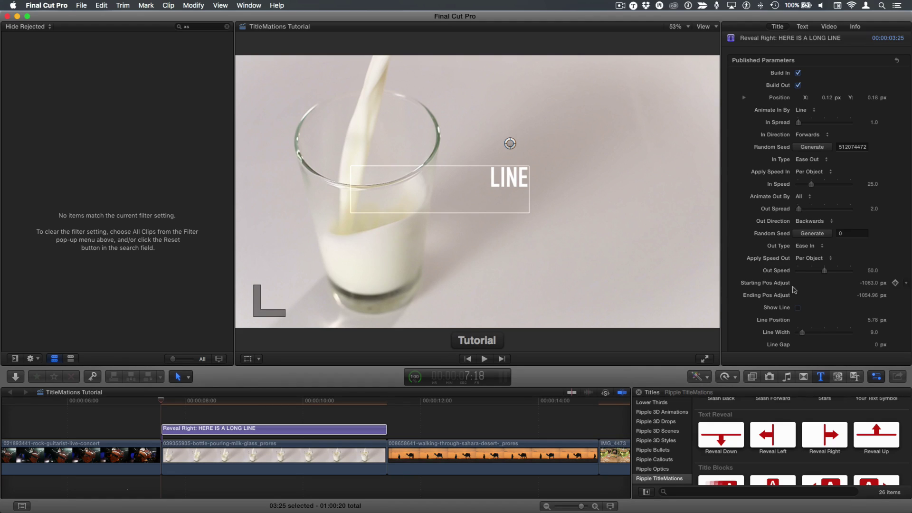
Scrub Starting Pos Adjust to -1460.82 px, then play and scrub through the reveal.
left_click_drag(869, 283, 872, 285)
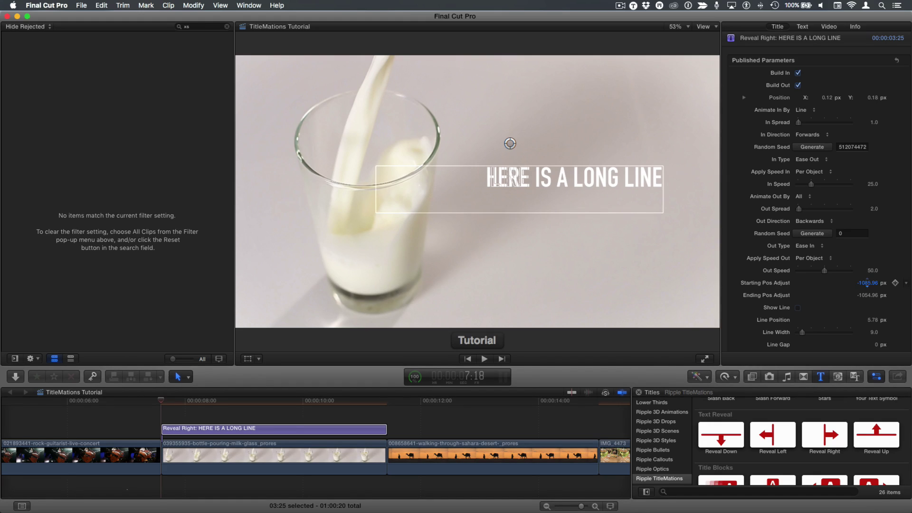
left_click_drag(867, 281, 867, 284)
key("space")
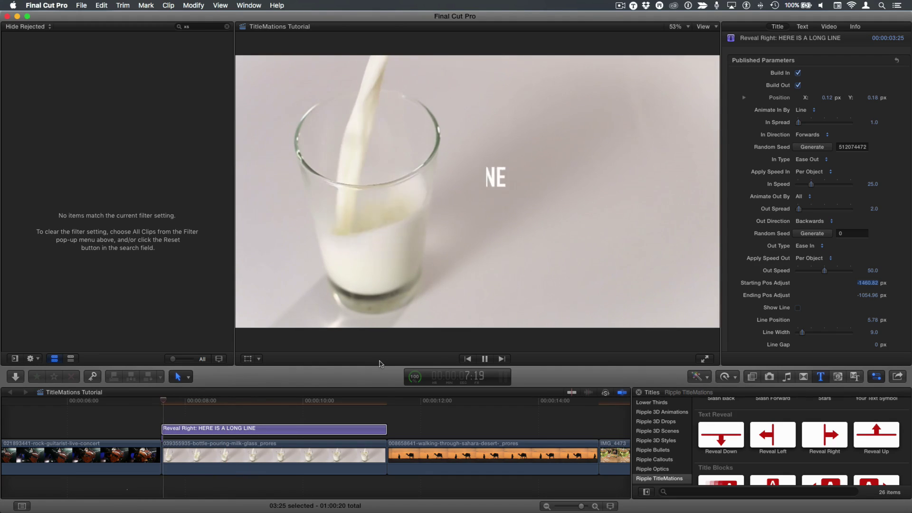
left_click(261, 417)
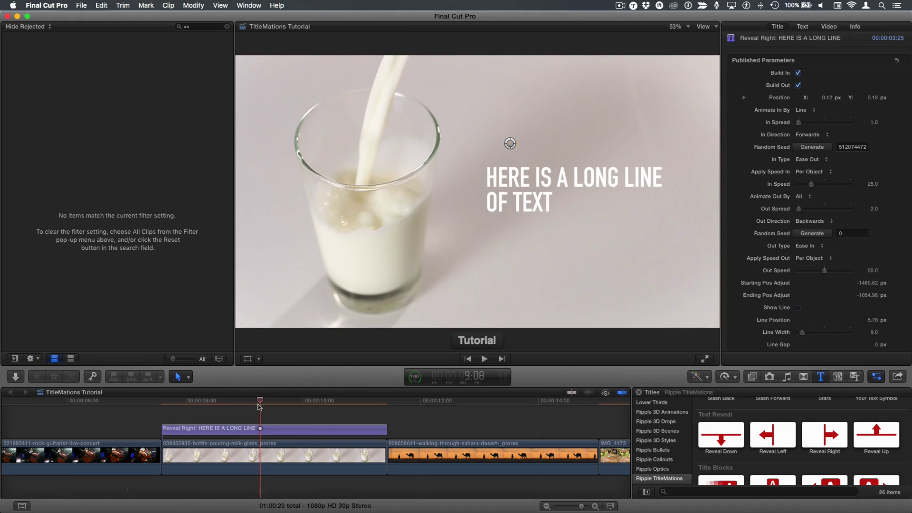
key("space")
left_click_drag(345, 401, 383, 403)
Change Ending Pos Adjust to -1491.44 px and replay the clip to check the two-line reveal.
left_click(322, 433)
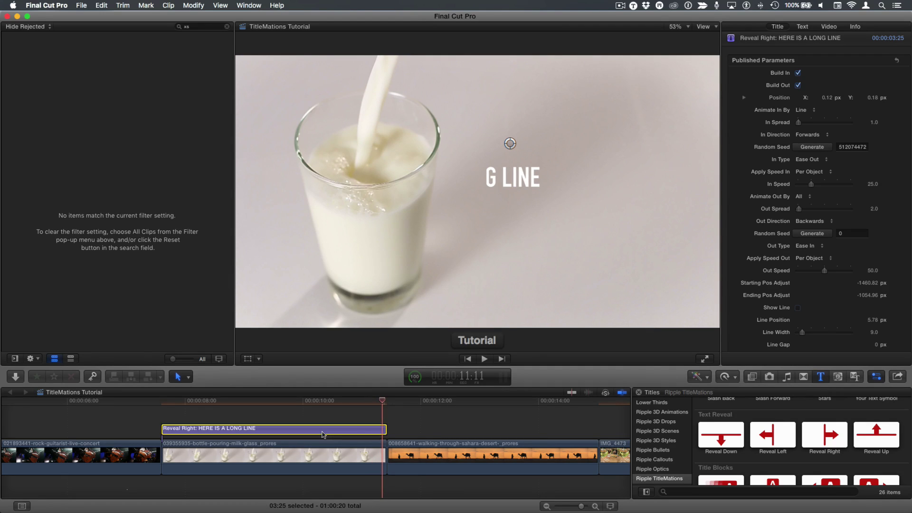
key("Right")
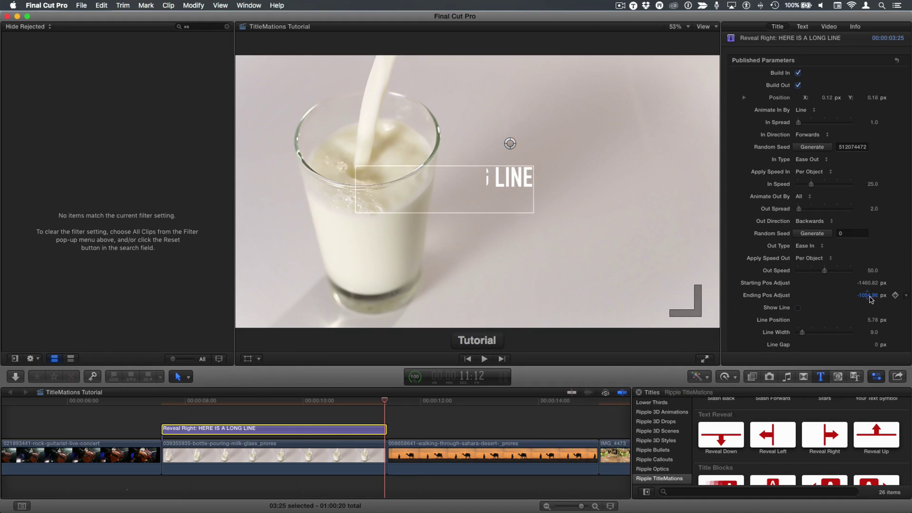
left_click_drag(868, 295, 871, 298)
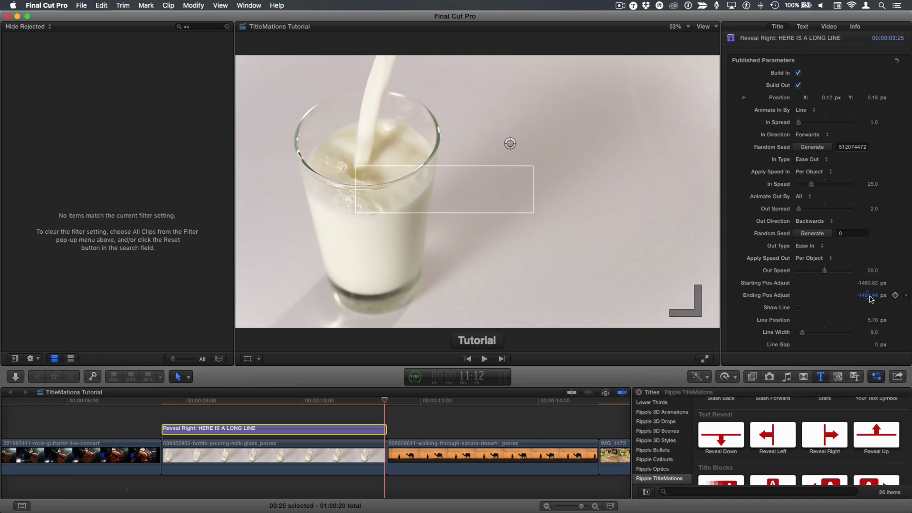
key("slash")
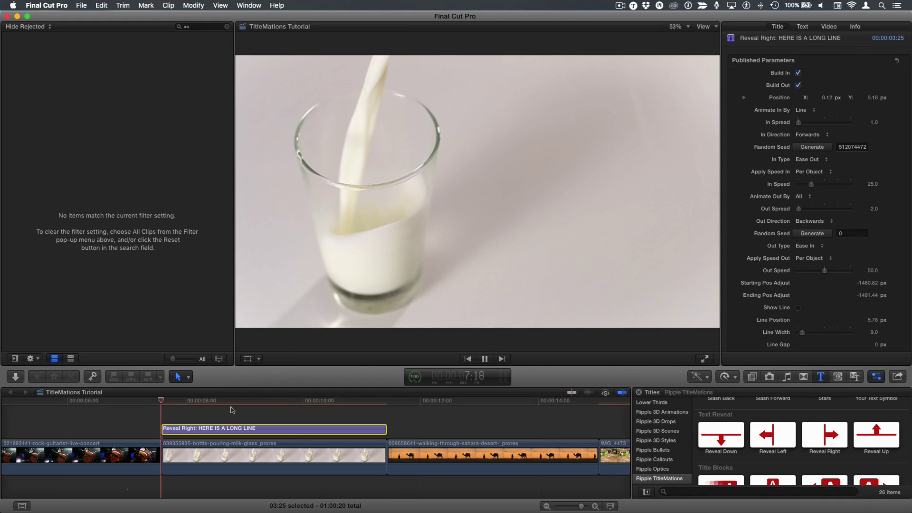
key("slash")
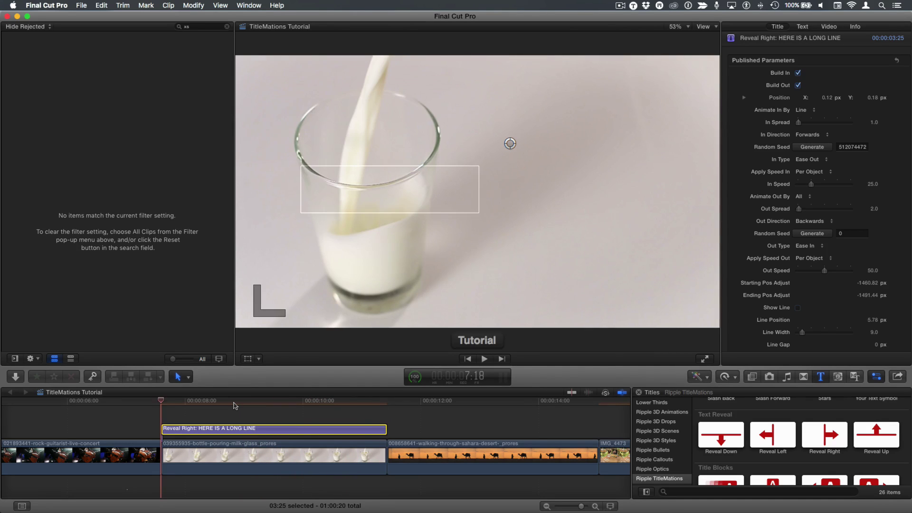
left_click(234, 405)
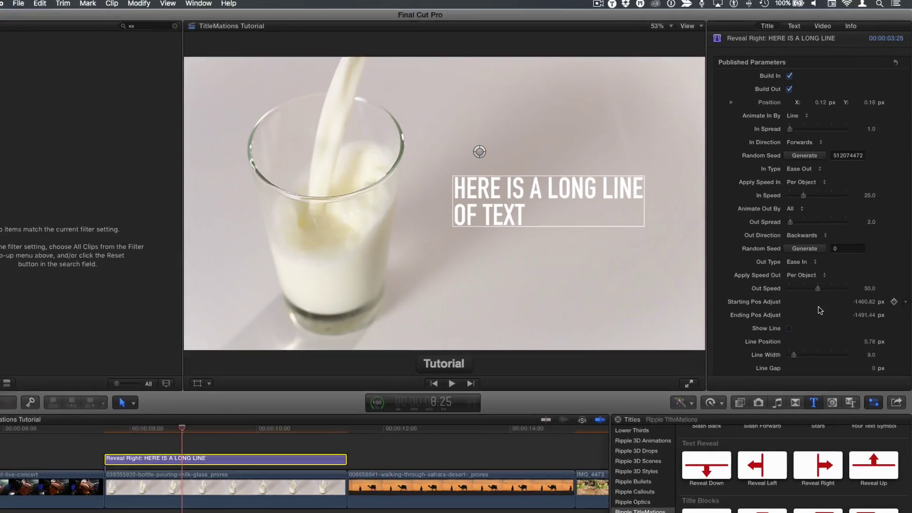
Turn on Show Line to add a red vertical accent line beside the title text.
scroll(826, 287, "down", 6)
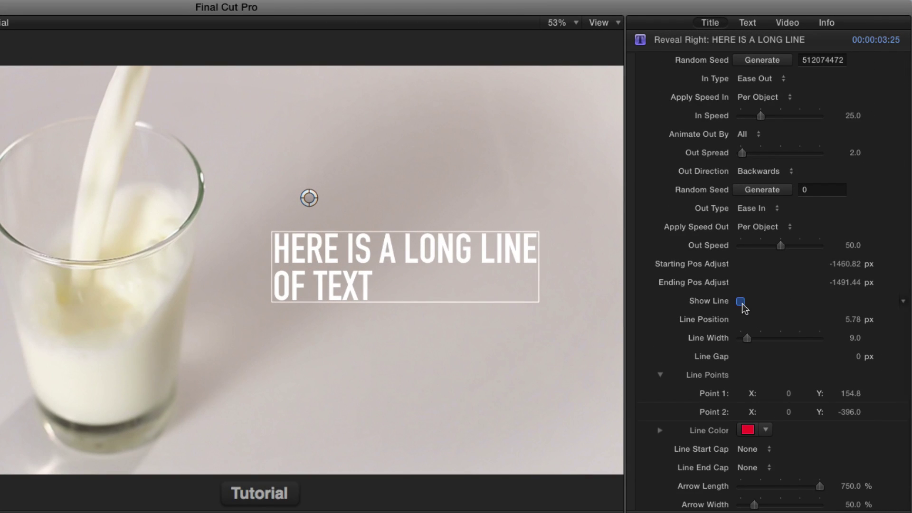
left_click(742, 303)
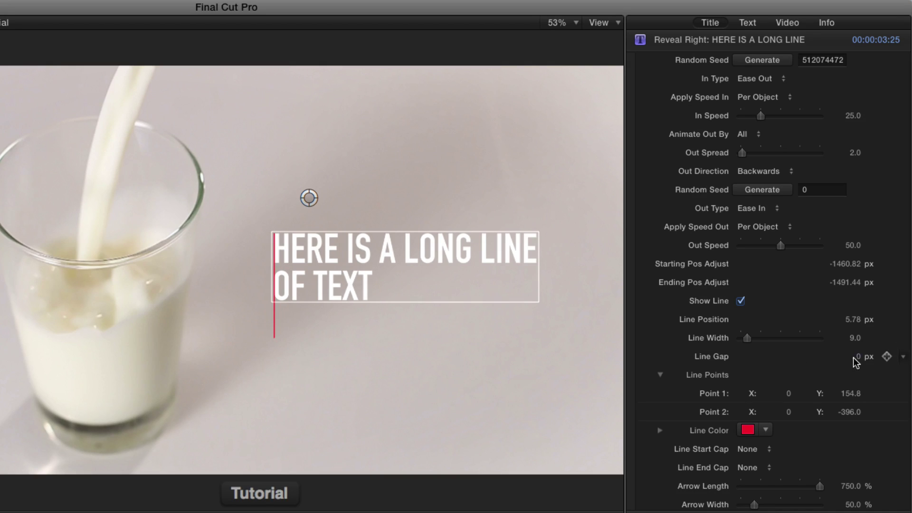
Set the accent line to Line Gap 46 px, Line Width 22 and Line Position 5.56 px.
left_click_drag(859, 357, 876, 357)
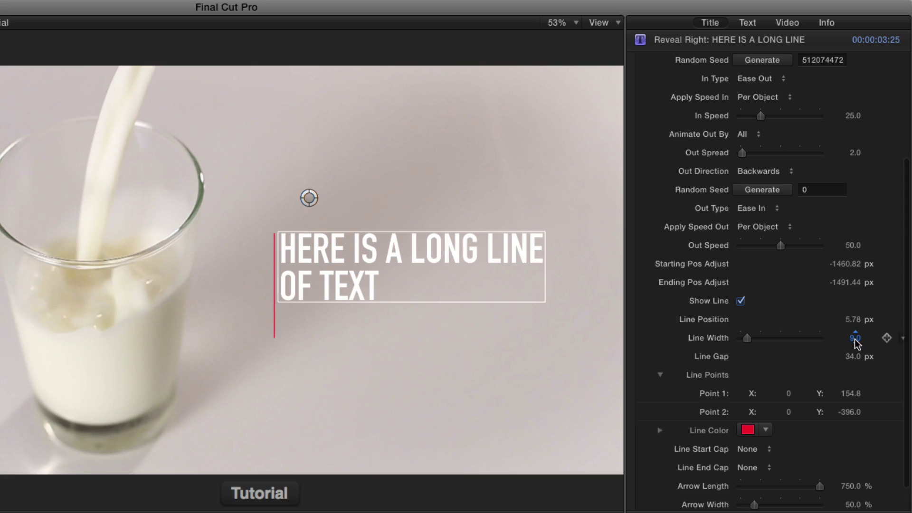
left_click_drag(856, 343, 854, 320)
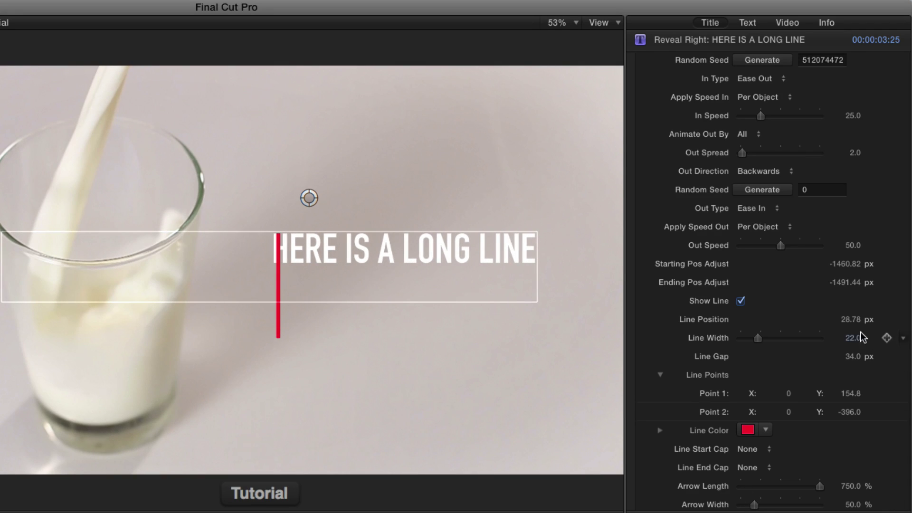
left_click_drag(855, 324, 834, 324)
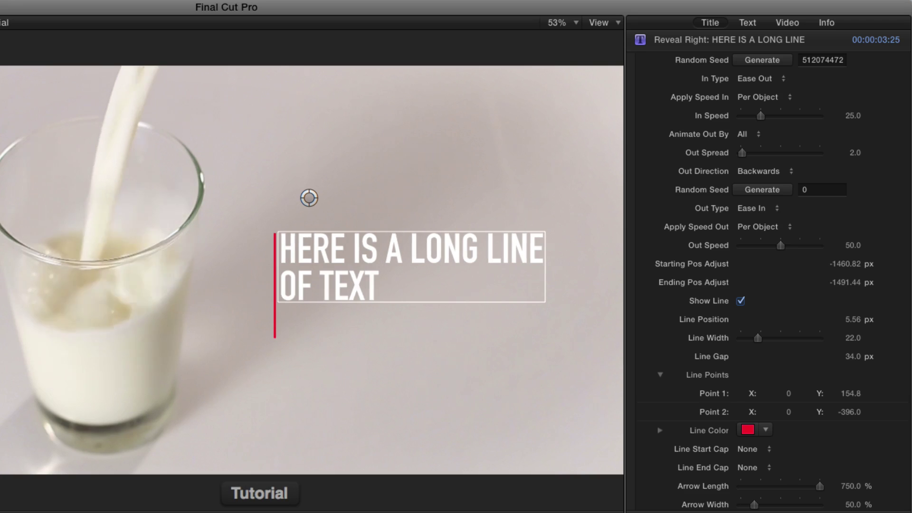
left_click_drag(853, 356, 856, 356)
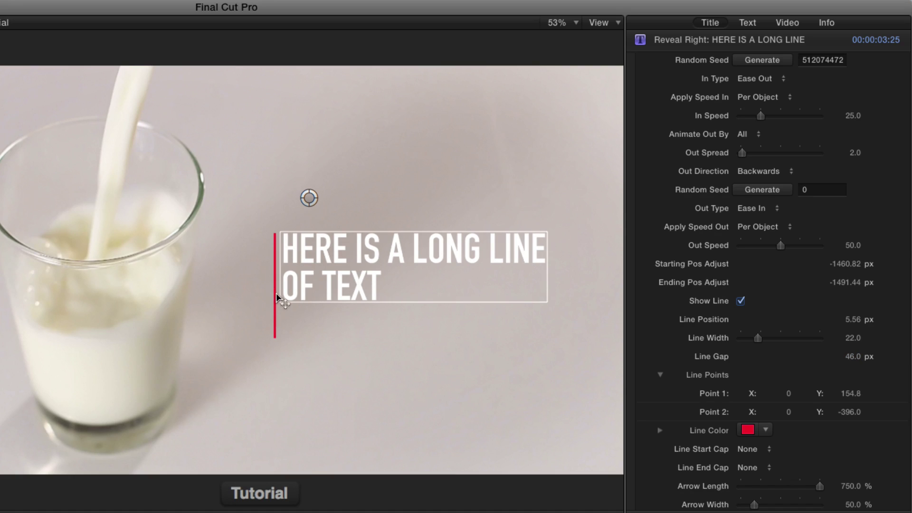
Set Line Points to Point 1 Y 169.8 and Point 2 Y -208.4, then preview playback.
mouse_move(845, 400)
left_mouse_down()
mouse_move(850, 410)
mouse_move(853, 385)
left_mouse_up()
key("space")
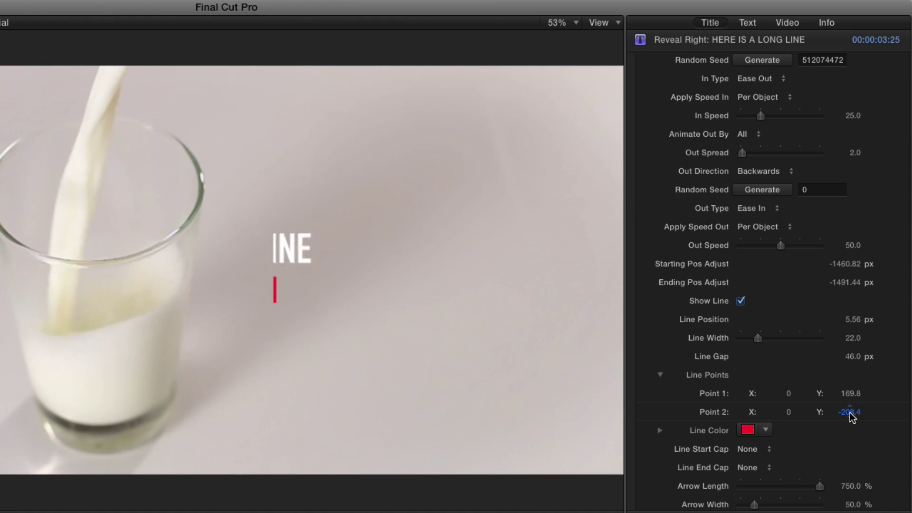
key("space")
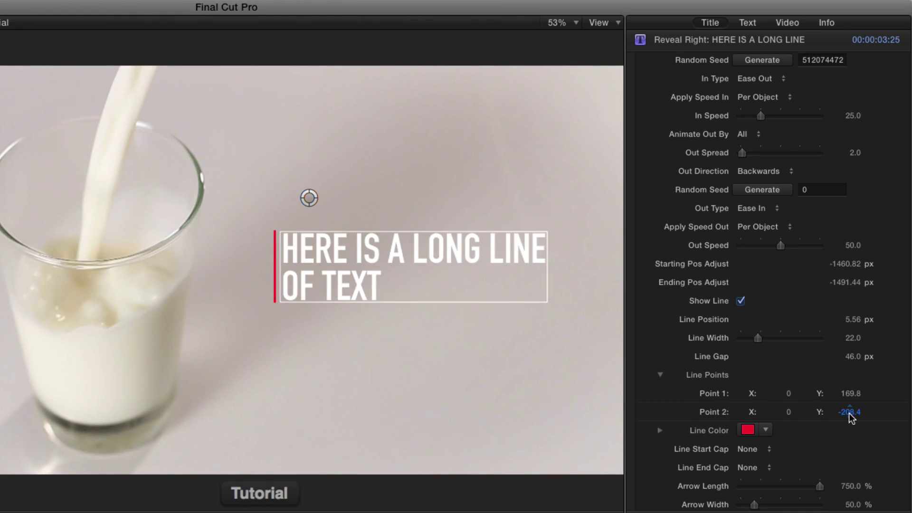
Set both Line Start Cap and Line End Cap to Round.
scroll(780, 427, "down", 2)
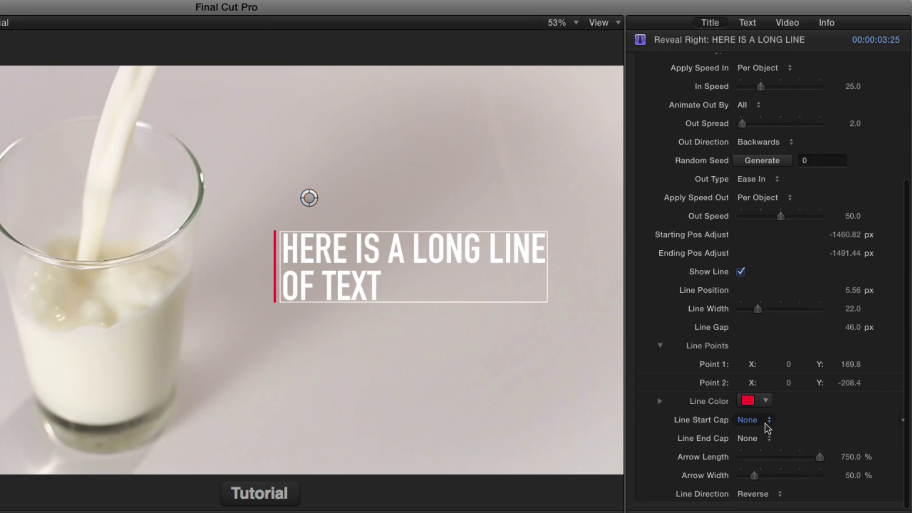
left_click(762, 421)
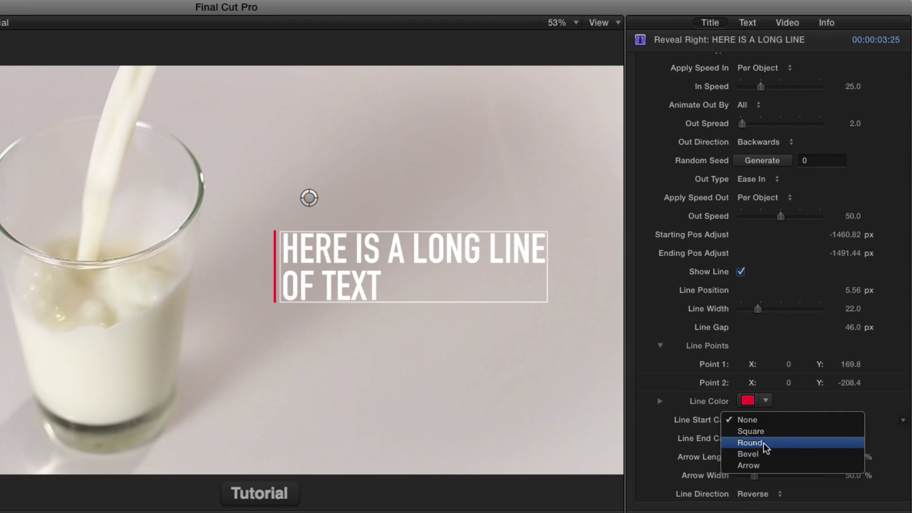
left_click(763, 443)
left_click(751, 438)
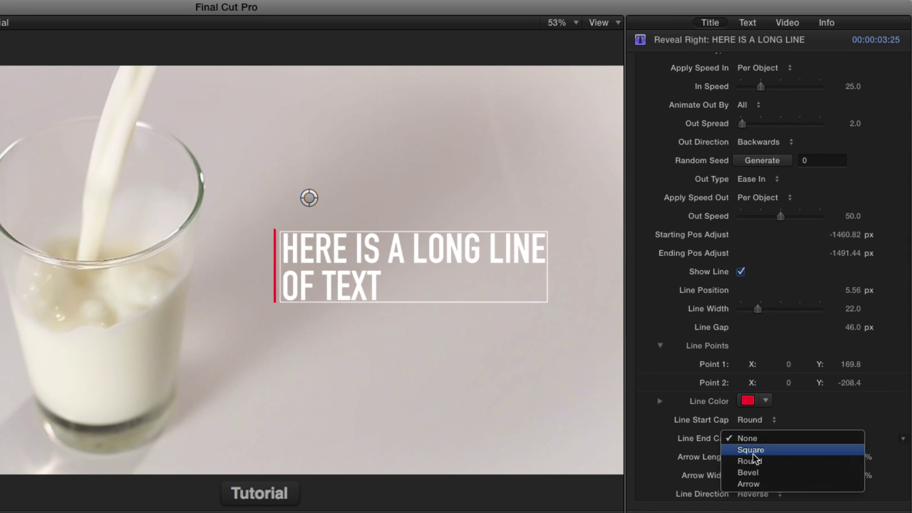
left_click(754, 461)
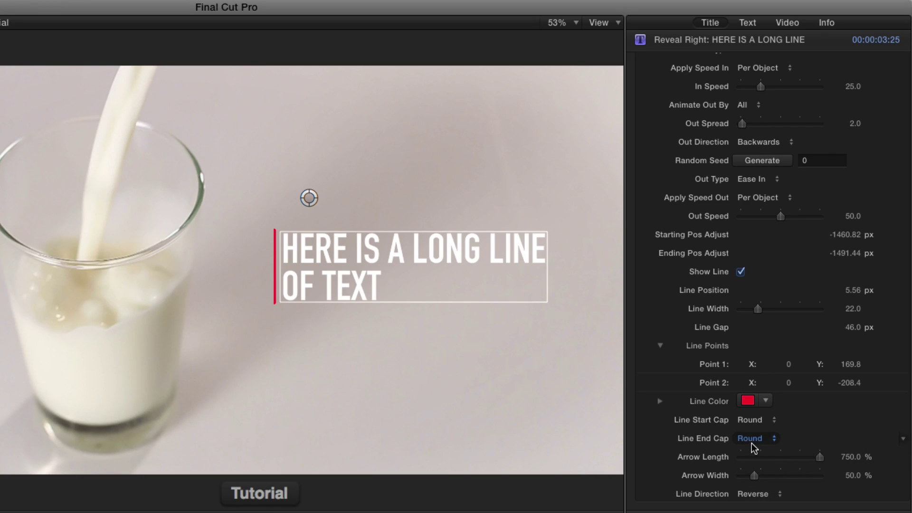
Check the Line Direction choices and leave it set to Reverse.
scroll(797, 445, "down", 2)
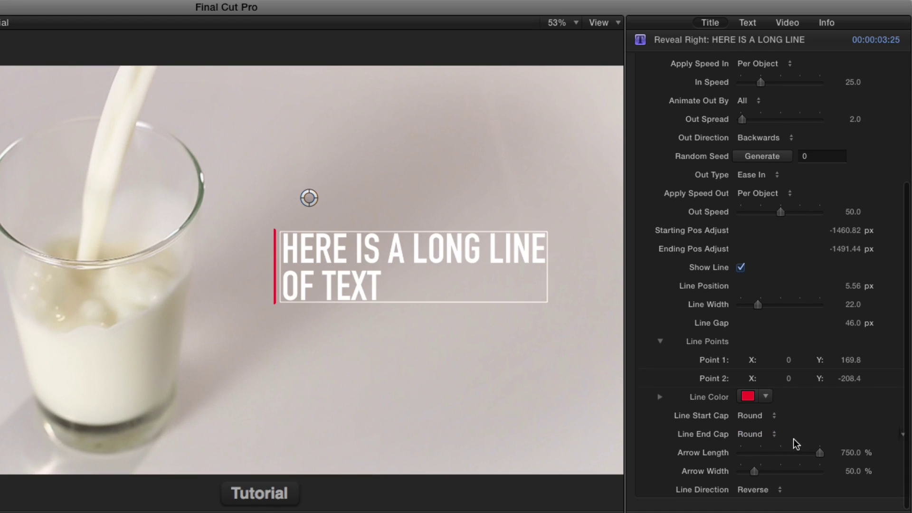
left_click(766, 500)
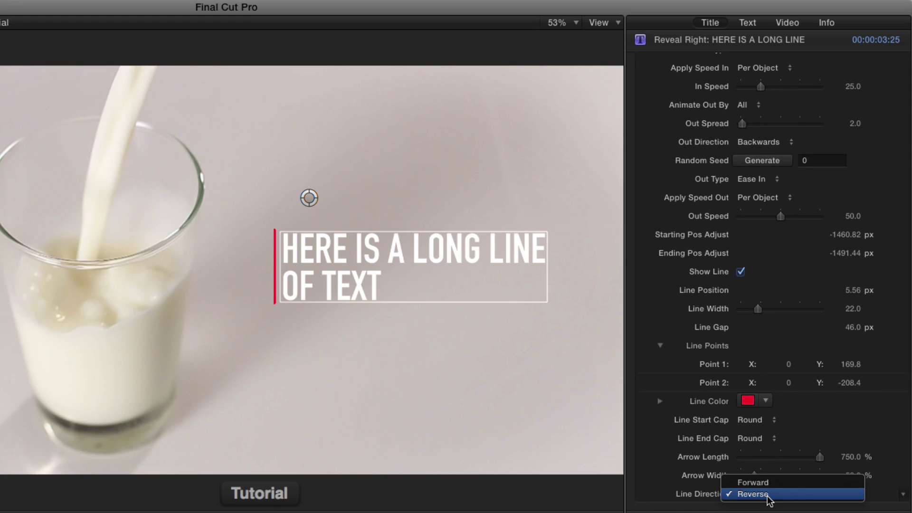
left_click(657, 498)
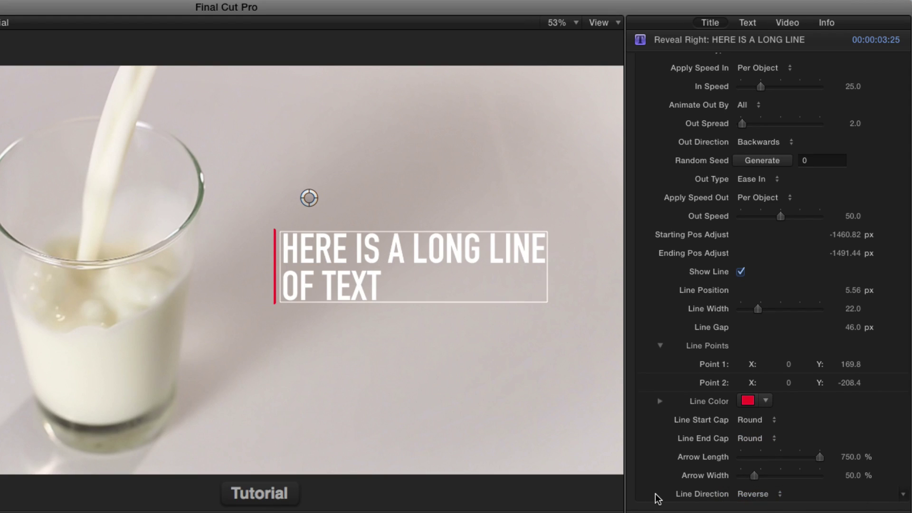